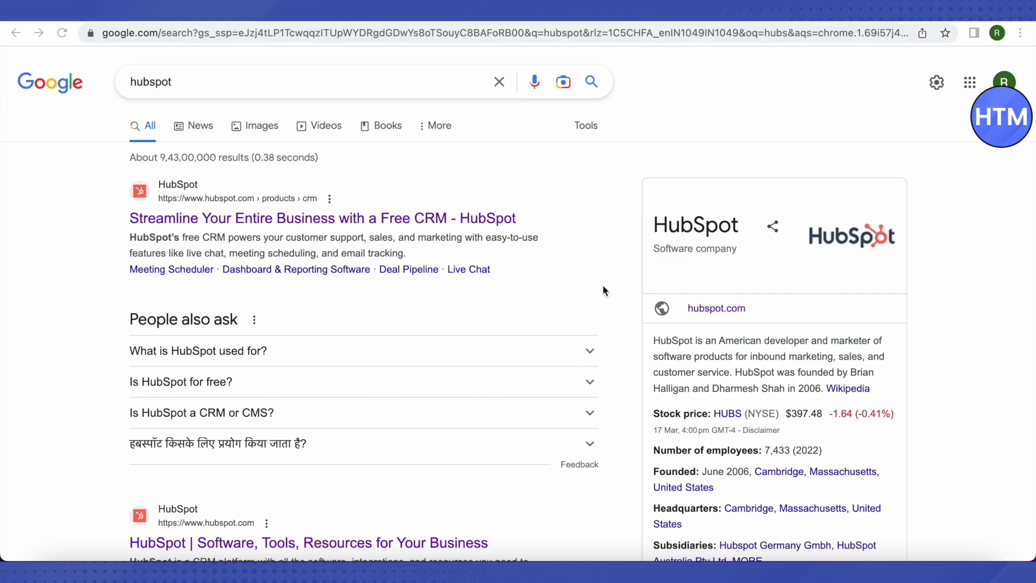
Step: Open the 'HubSpot | Software, Tools, Resources for Your Business' Google result in a new tab
scroll(627, 281, down, 5)
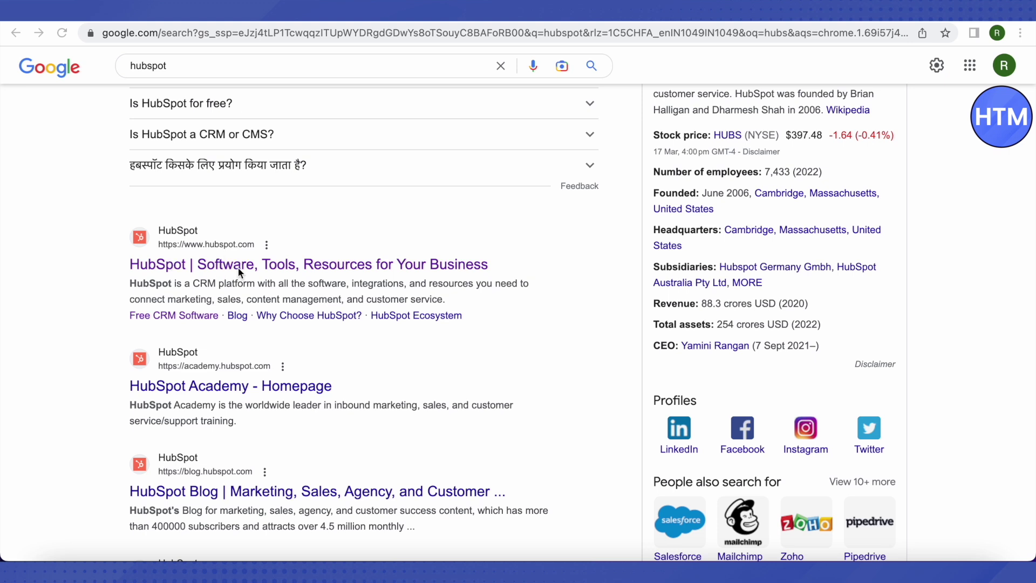
right_click(239, 264)
click(304, 273)
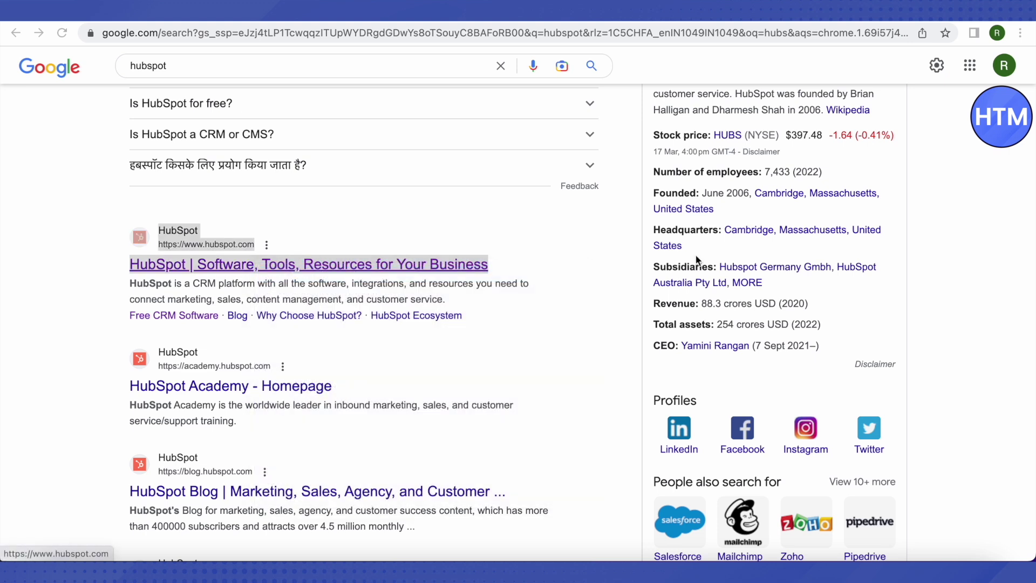
scroll(611, 234, up, 5)
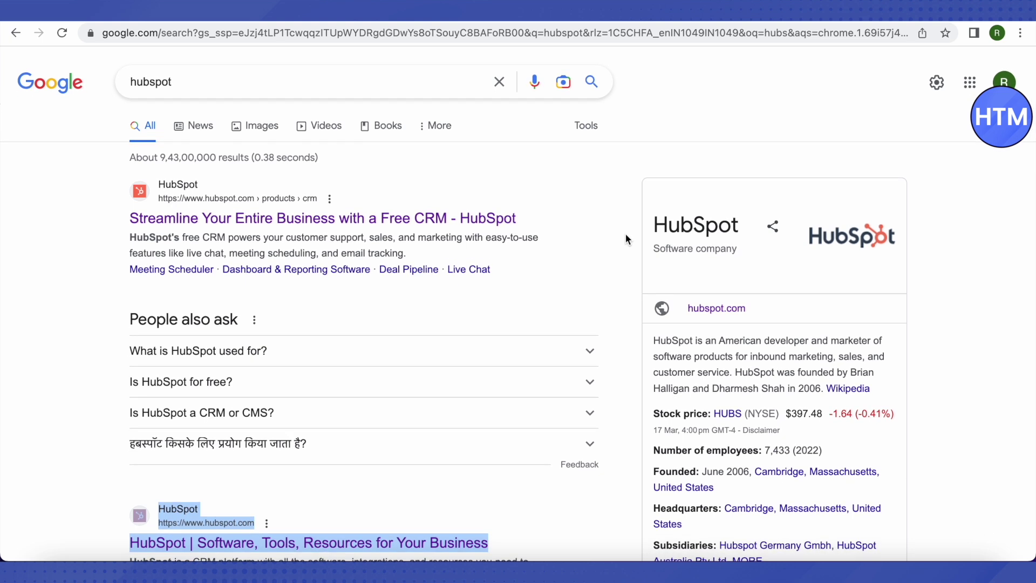
scroll(438, 286, down, 1)
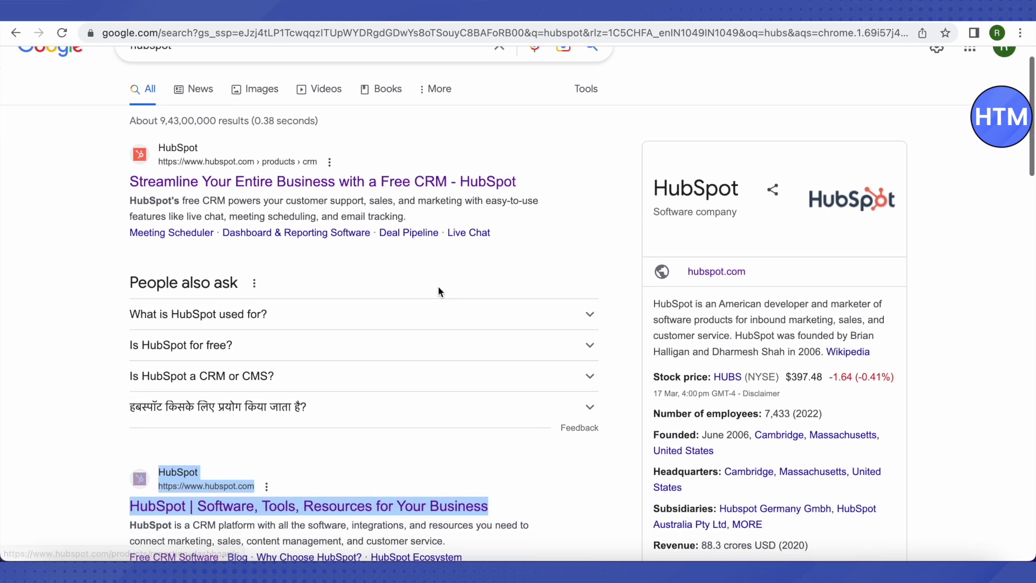
scroll(439, 286, down, 5)
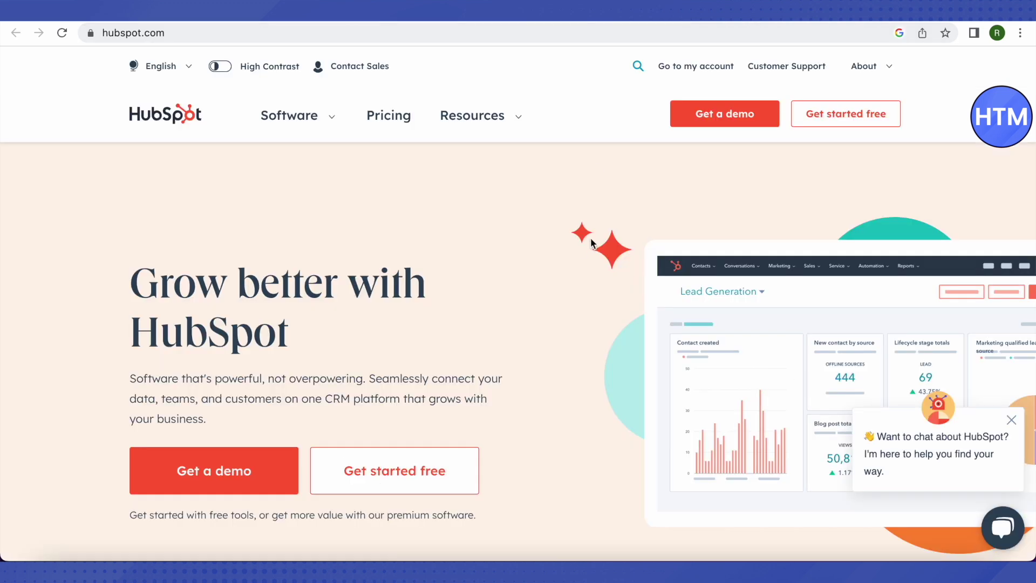
Step: Scroll down to the hub cards on hubspot.com and choose Get started under Marketing Hub
scroll(625, 245, down, 5)
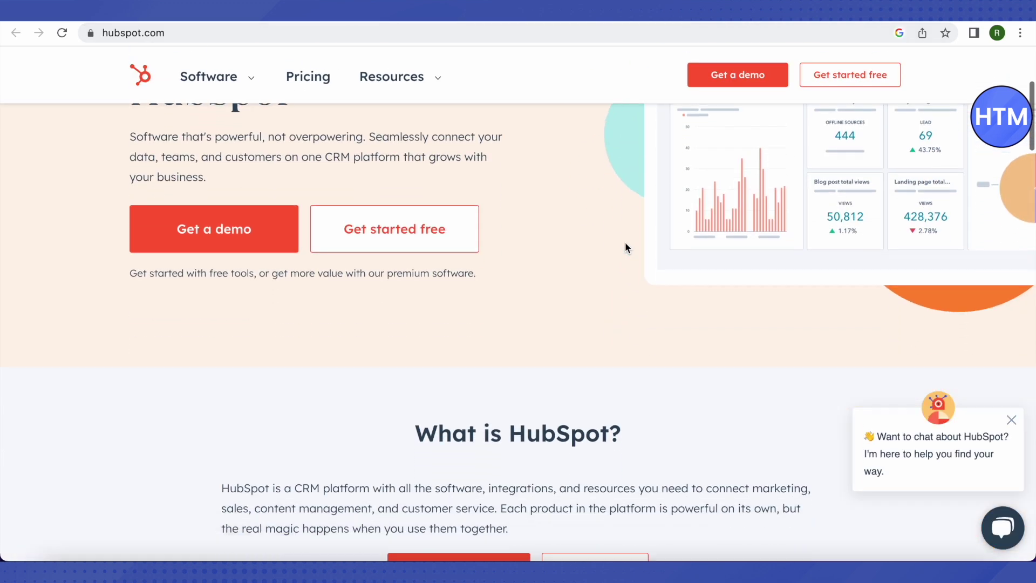
scroll(625, 245, down, 8)
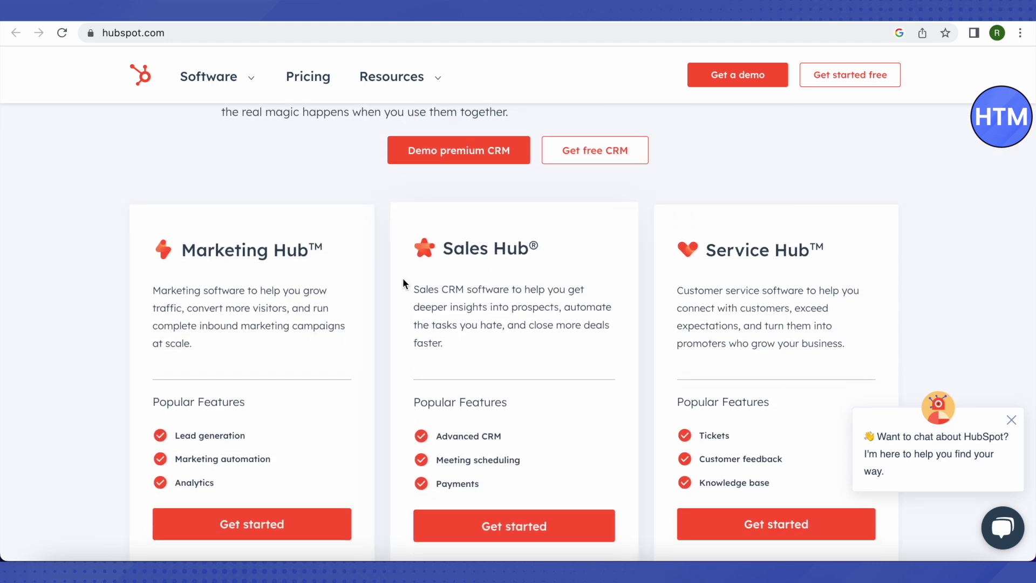
scroll(388, 271, down, 2)
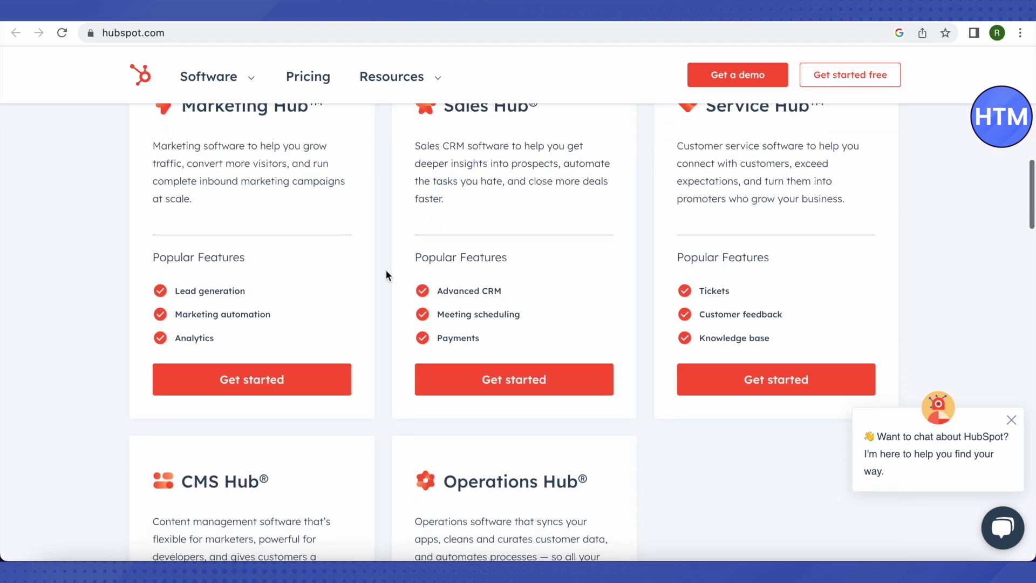
scroll(386, 270, up, 1)
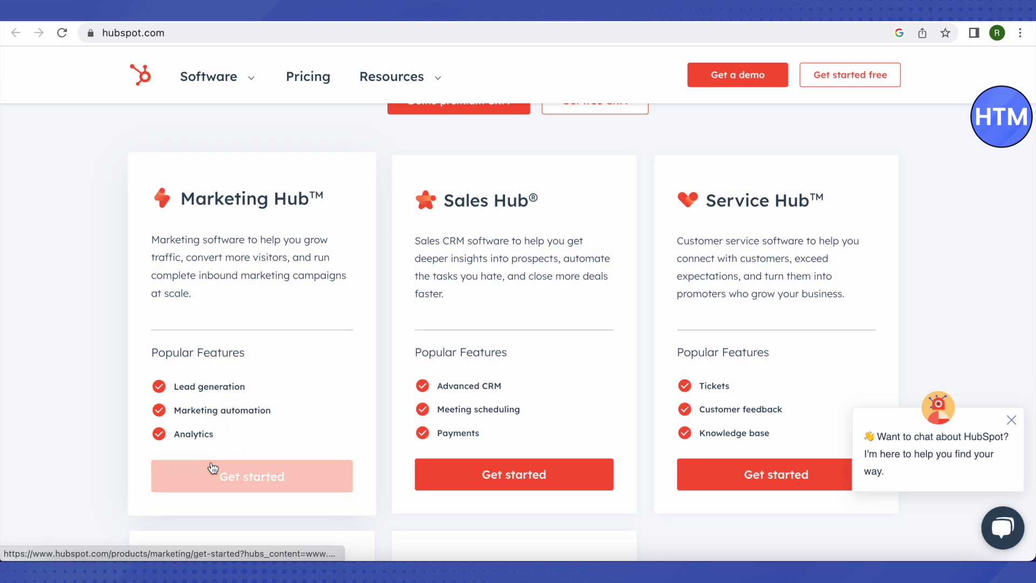
click(252, 479)
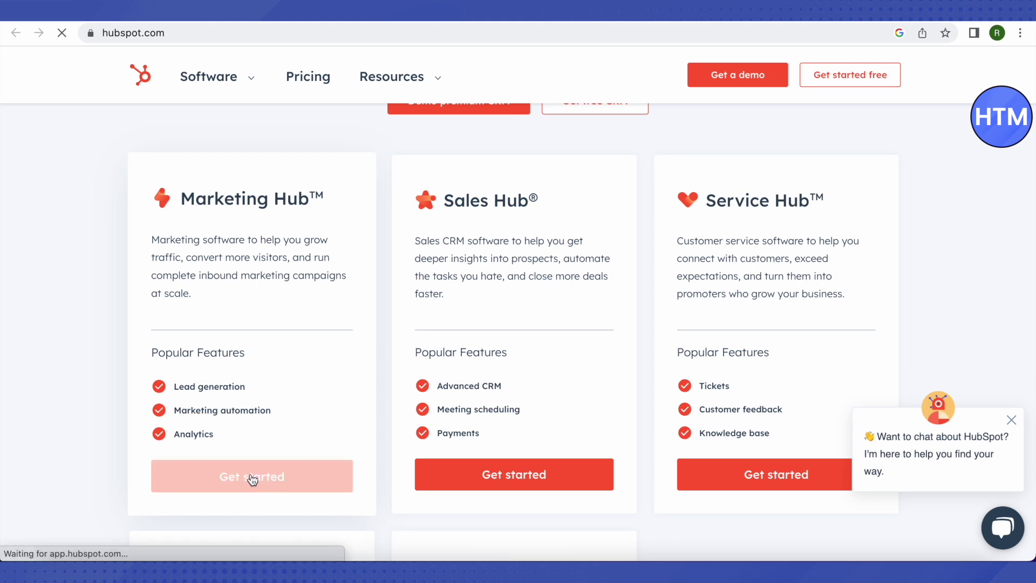
Step: Compare the Free Tools and Premium Editions cards, then start the free Marketing Hub sign-up
scroll(303, 465, down, 6)
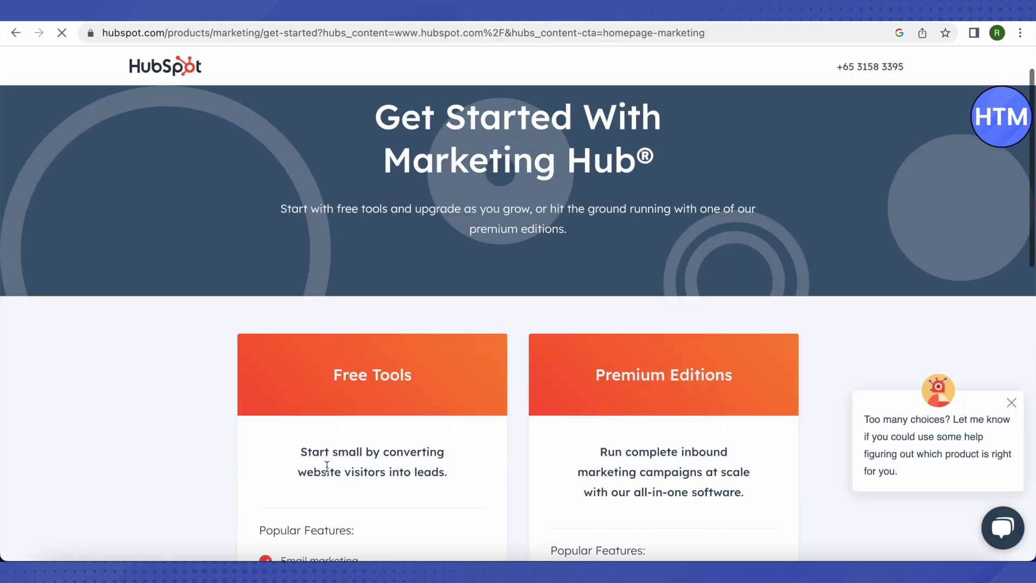
scroll(528, 434, up, 2)
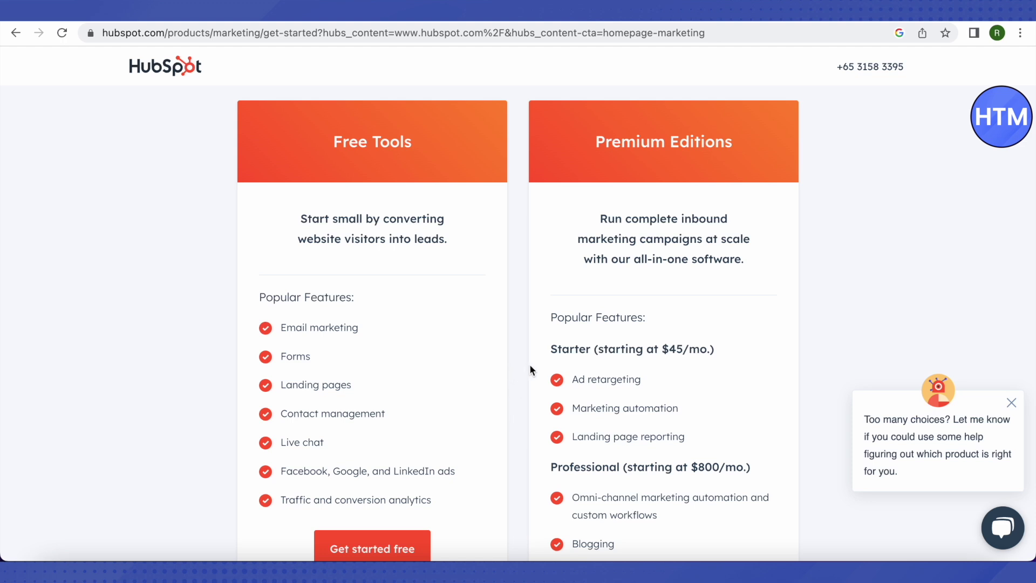
scroll(530, 366, down, 1)
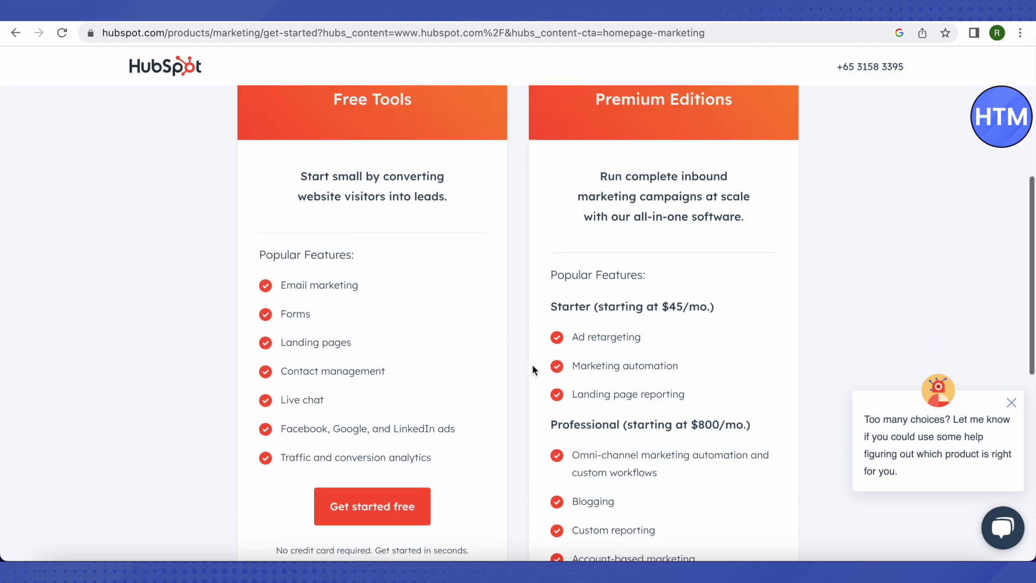
scroll(532, 364, up, 1)
scroll(532, 364, down, 5)
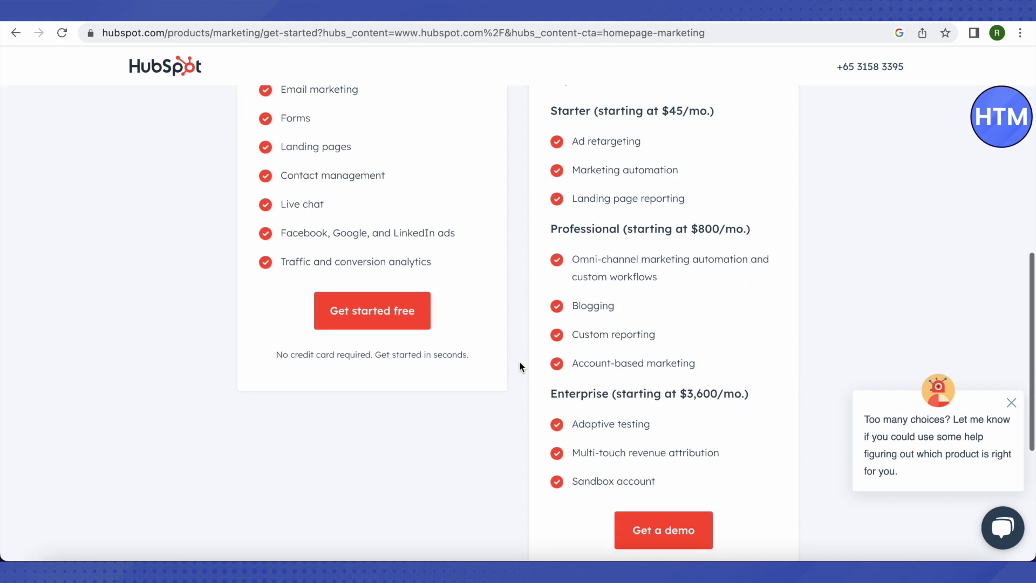
scroll(519, 366, up, 3)
scroll(526, 360, up, 4)
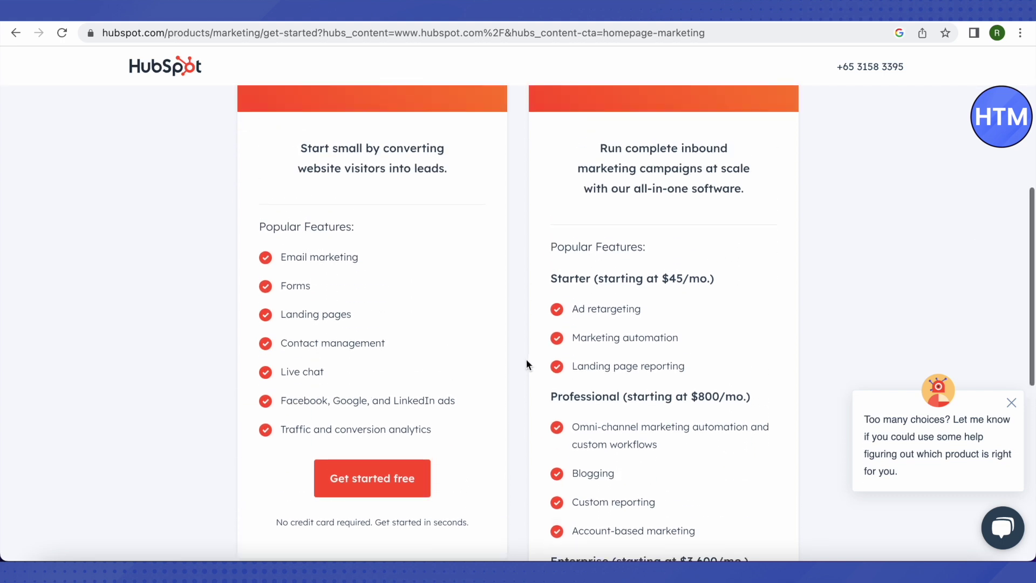
scroll(528, 356, down, 3)
scroll(529, 357, down, 1)
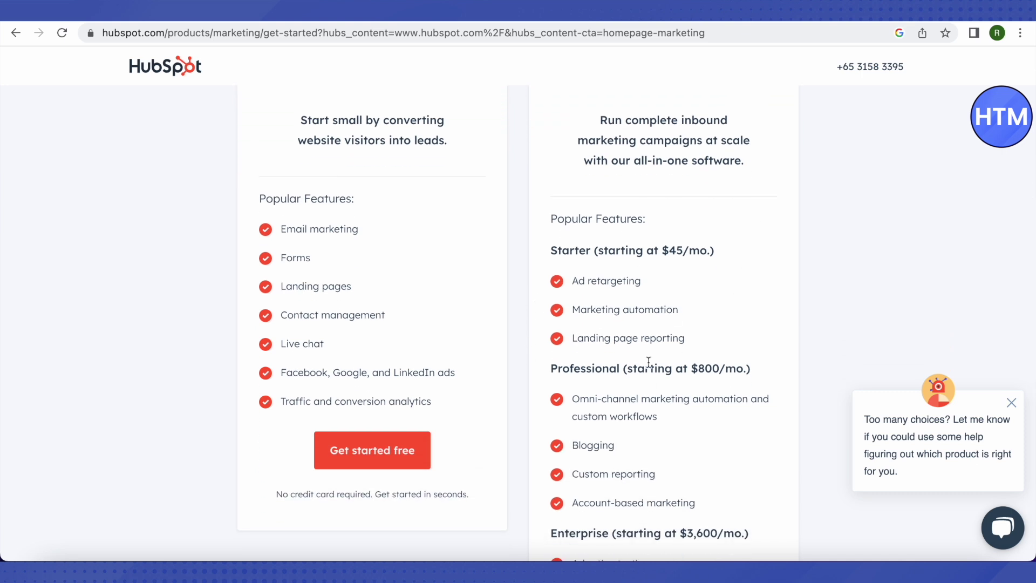
scroll(670, 345, down, 4)
scroll(671, 339, down, 2)
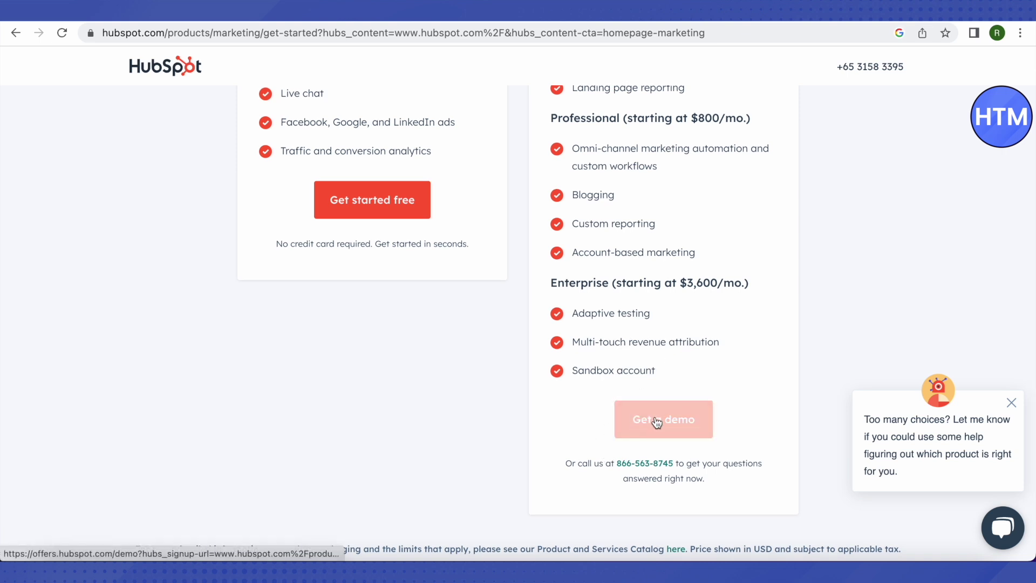
scroll(540, 360, up, 7)
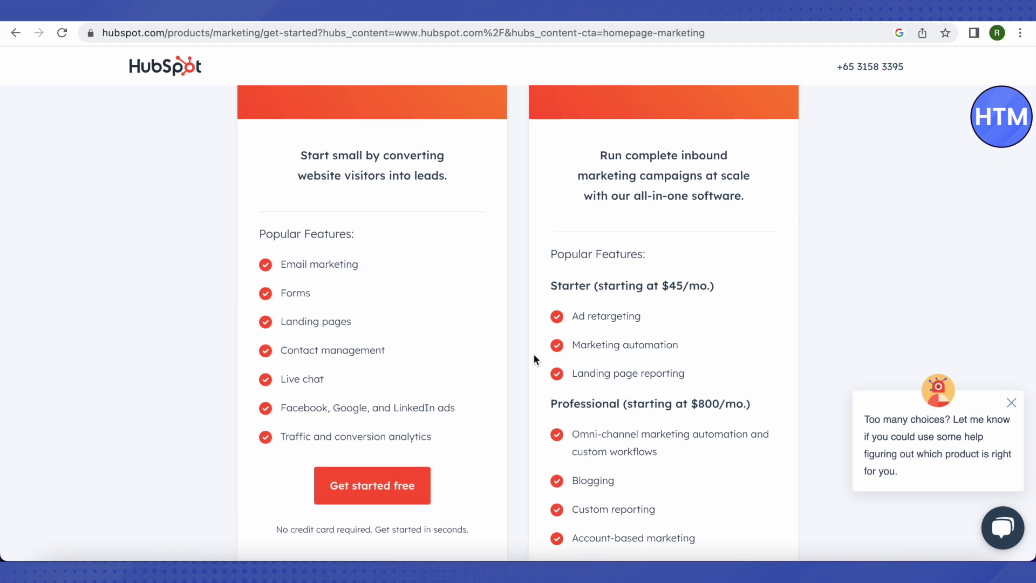
scroll(533, 359, down, 1)
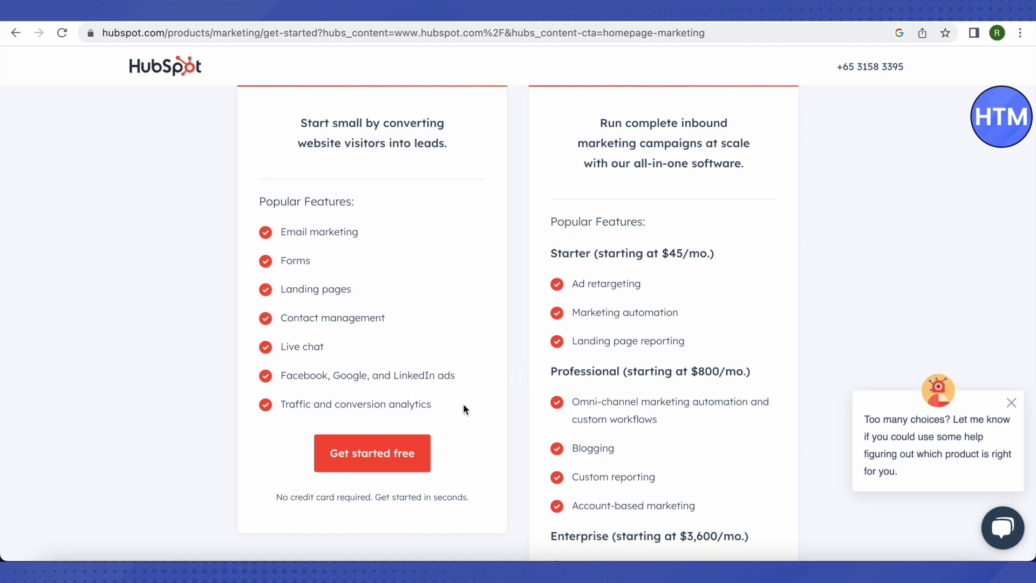
click(375, 463)
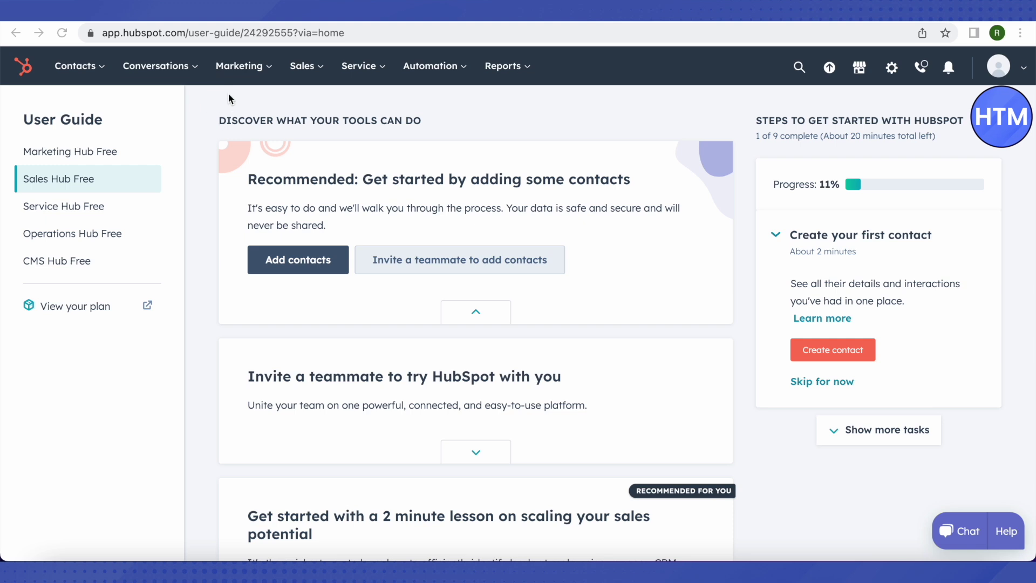
Step: Go to Marketing > Forms and start creating a free form
click(234, 69)
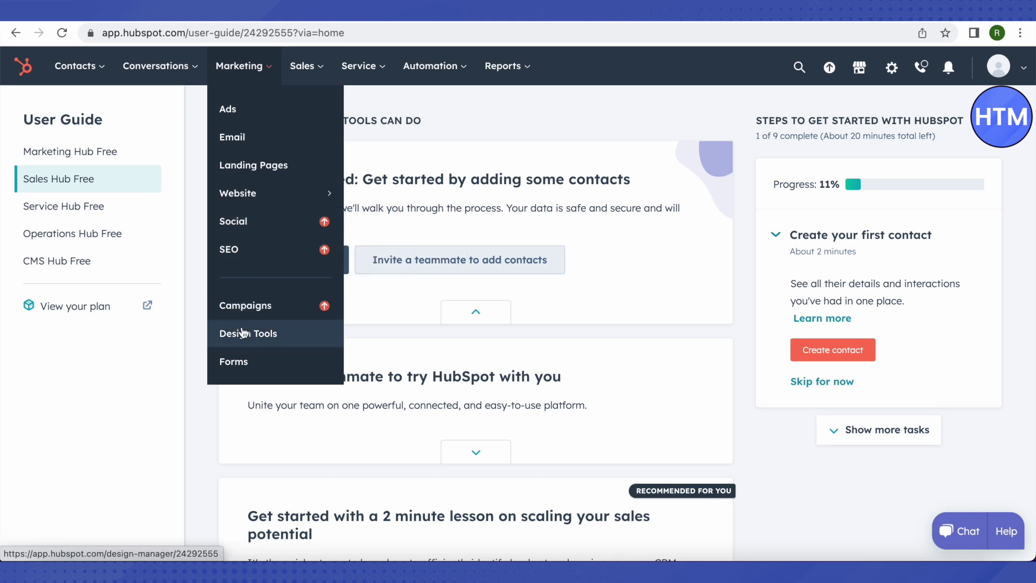
click(234, 361)
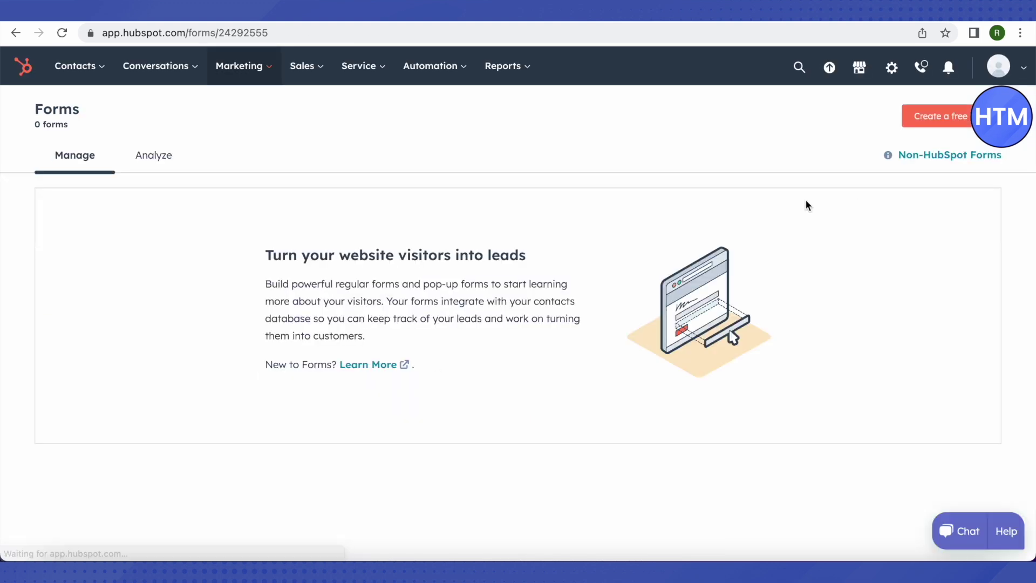
click(953, 122)
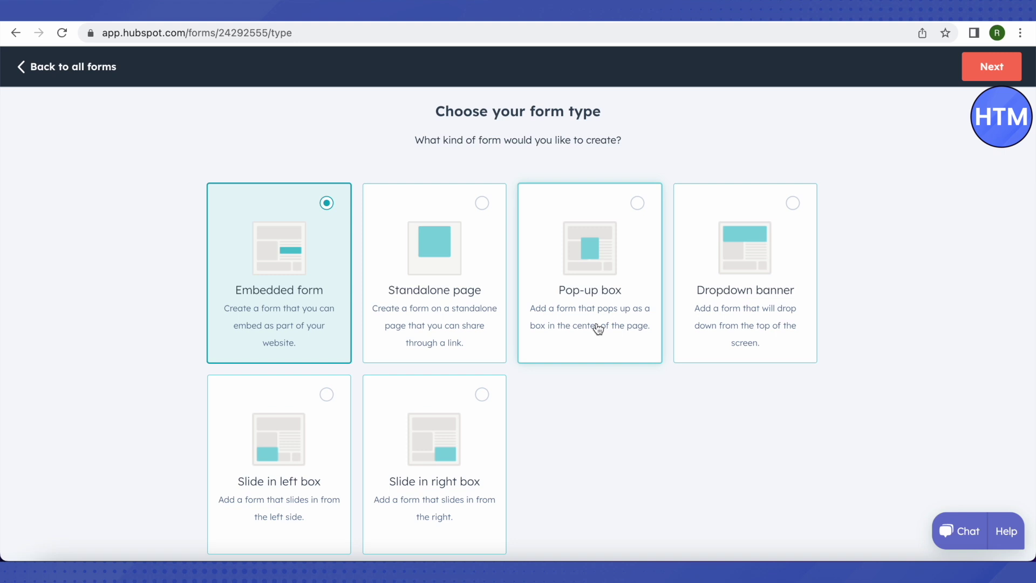
Step: Select Pop-up box as the form type and continue to the editor
click(611, 264)
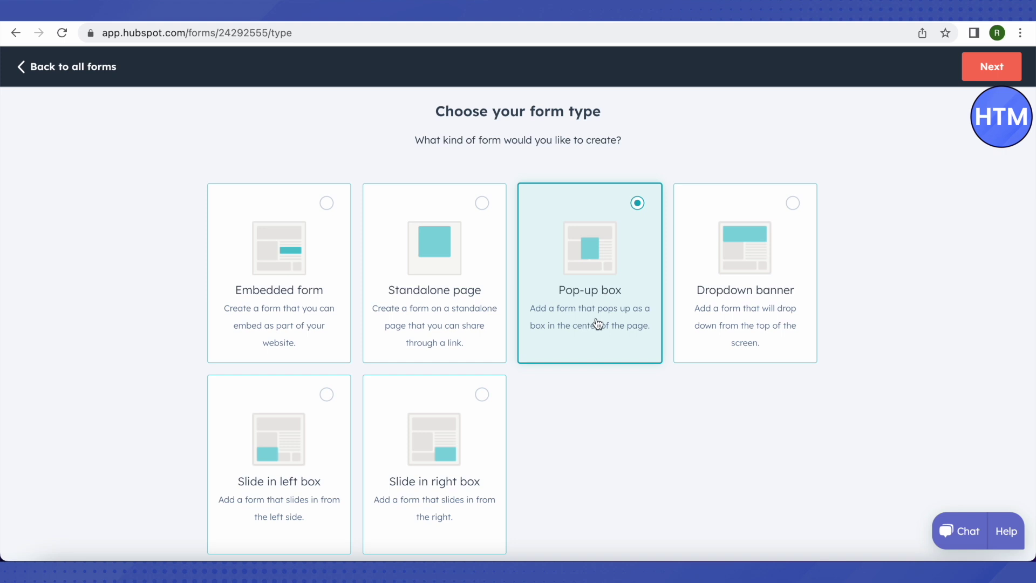
scroll(595, 328, down, 1)
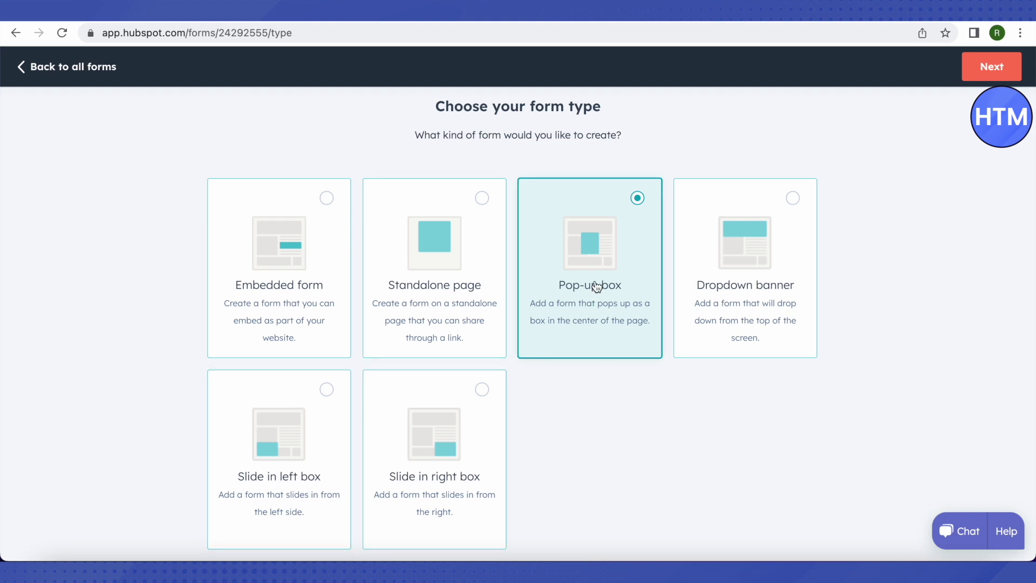
click(994, 72)
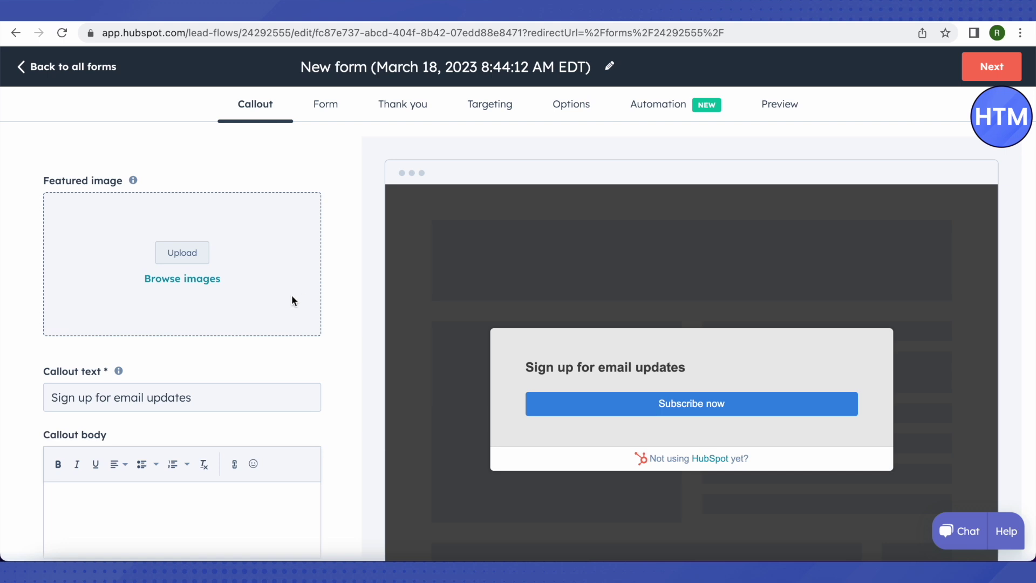
Step: Replace the callout heading with 'SIGN UP FOR BEST CRYPTO TRADES'
scroll(316, 298, down, 1)
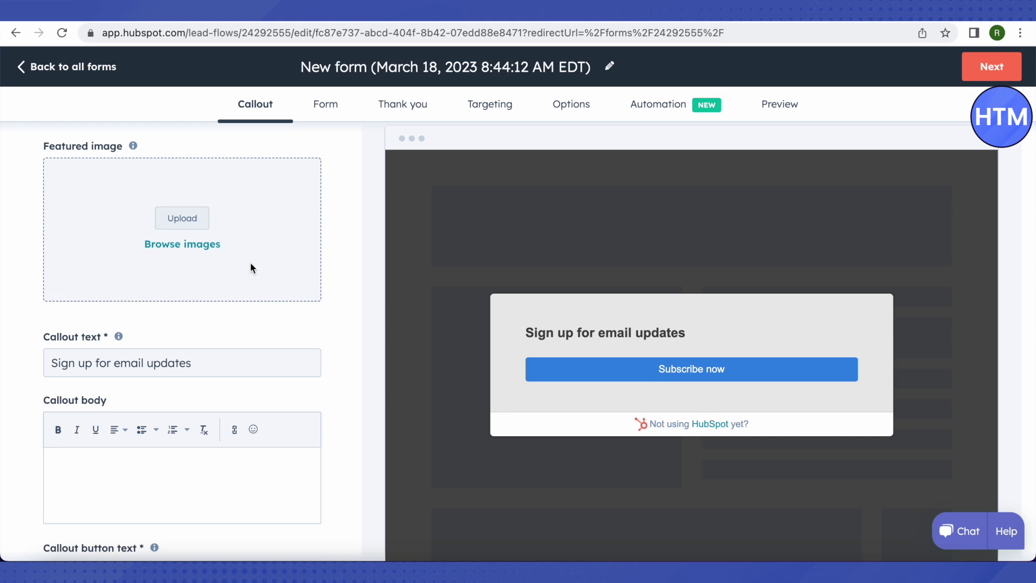
scroll(317, 303, up, 1)
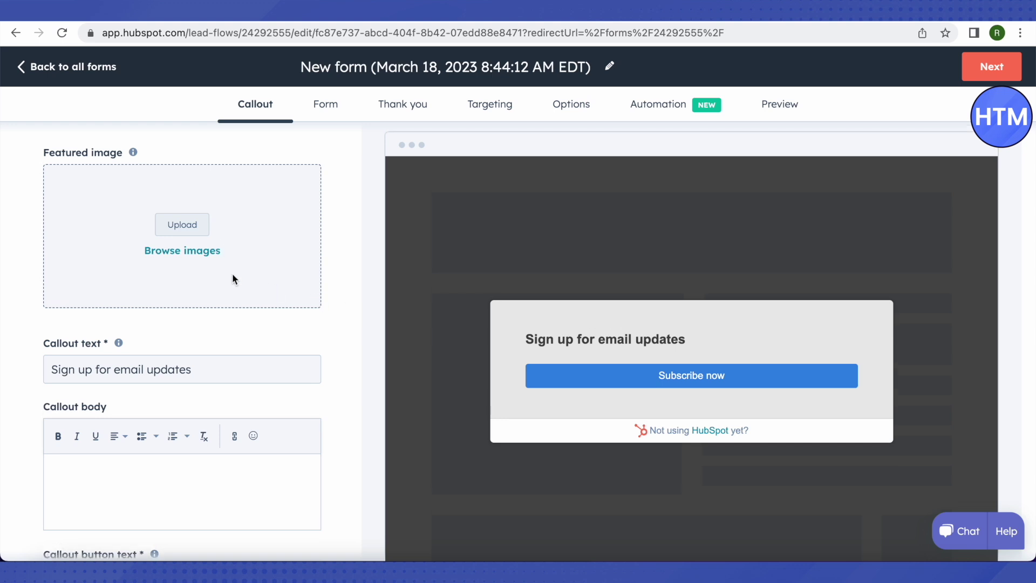
scroll(320, 332, down, 1)
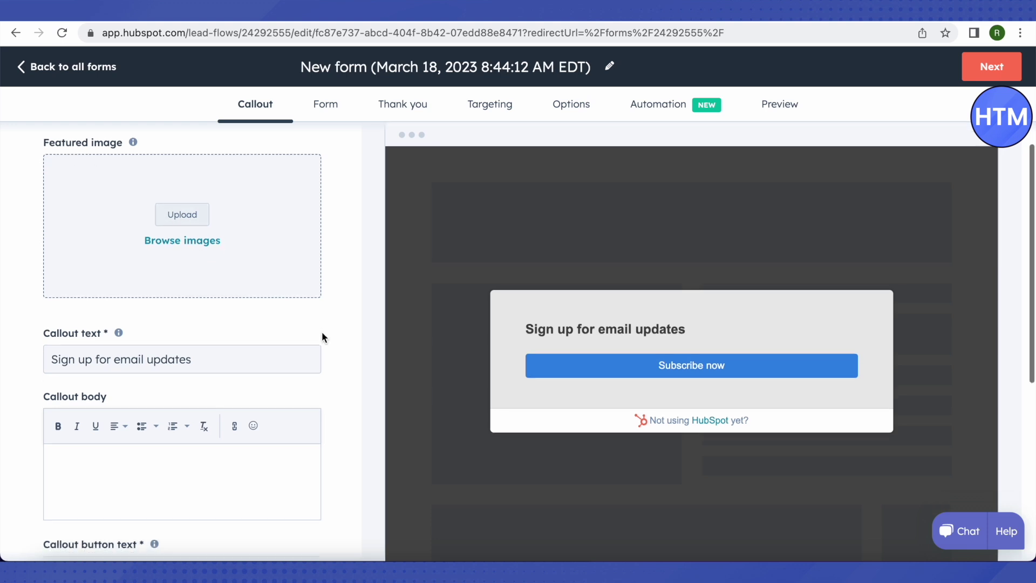
scroll(322, 335, down, 1)
scroll(104, 307, down, 1)
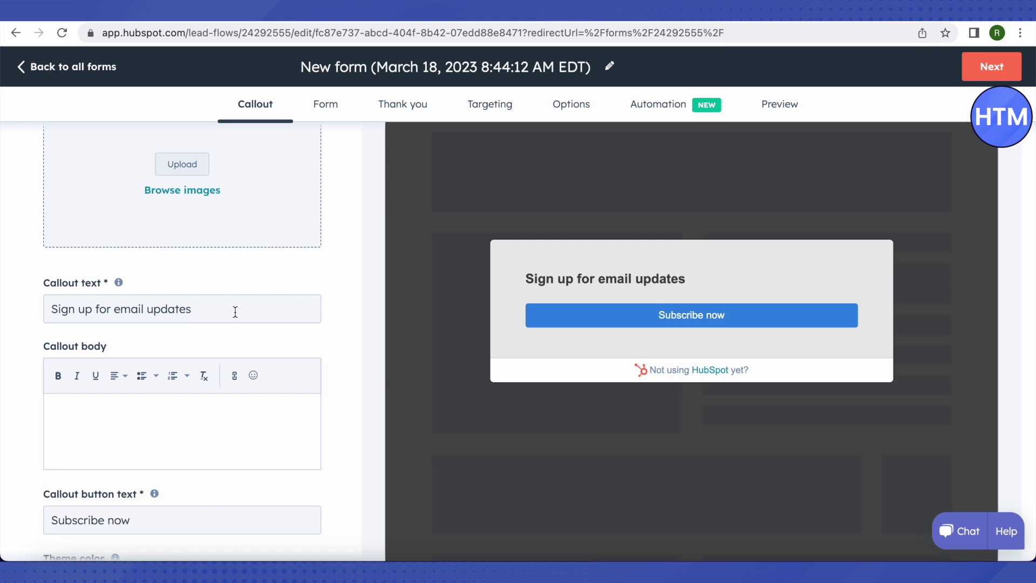
drag(236, 312, 104, 295)
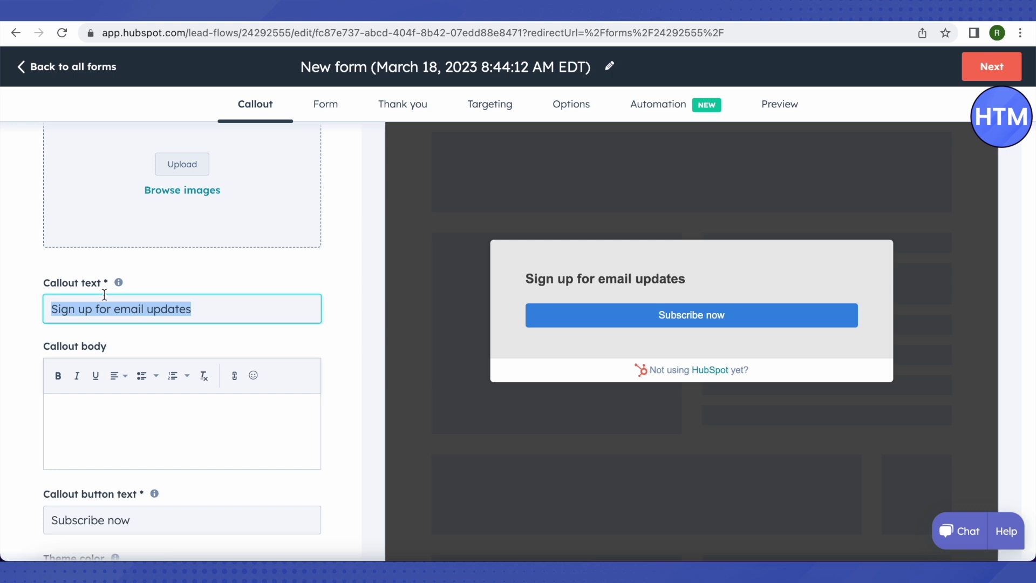
text(SIGN UP FOR BEST TRADES)
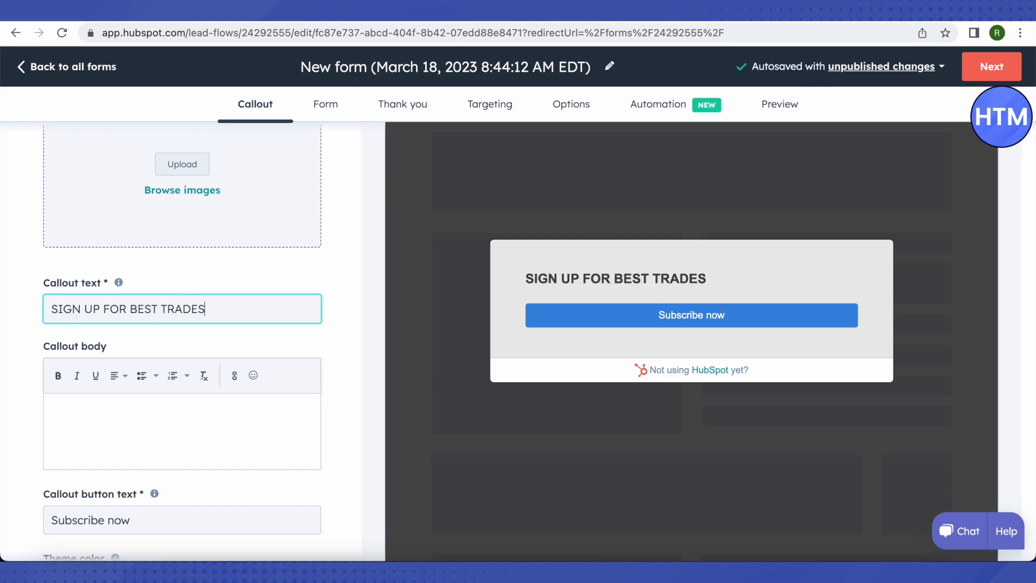
click(161, 309)
text(CR)
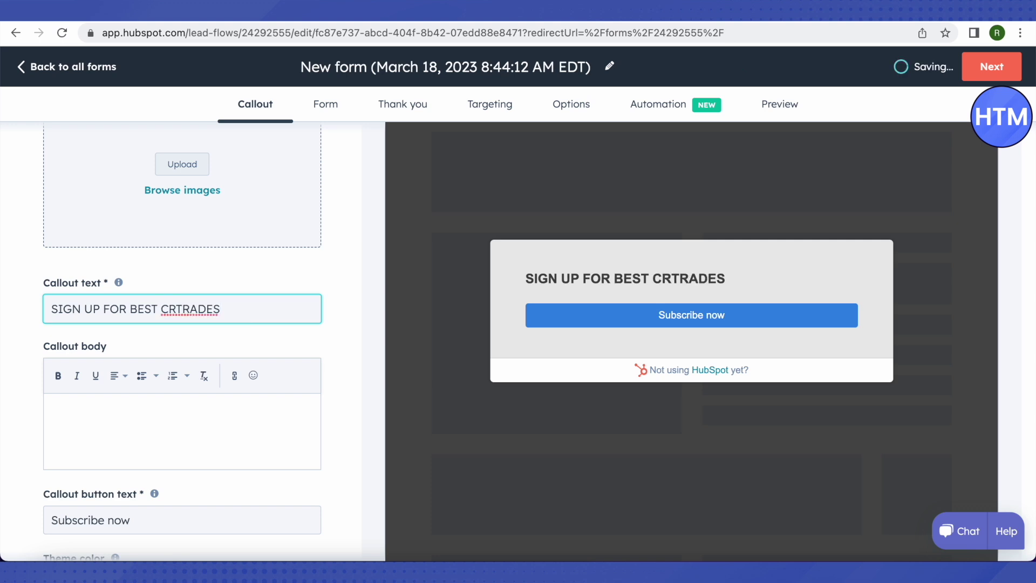
text(YO|)
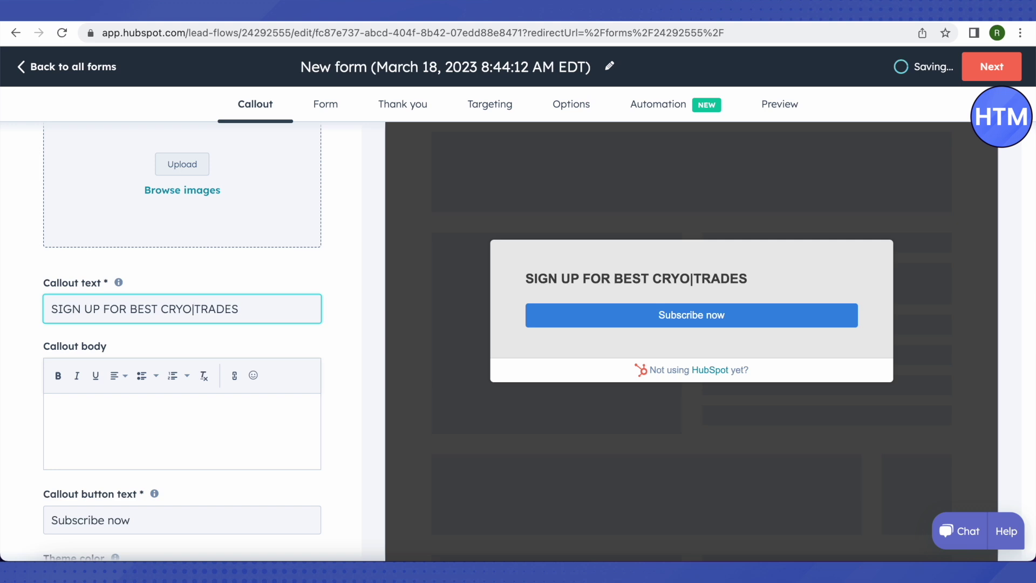
text(TO)
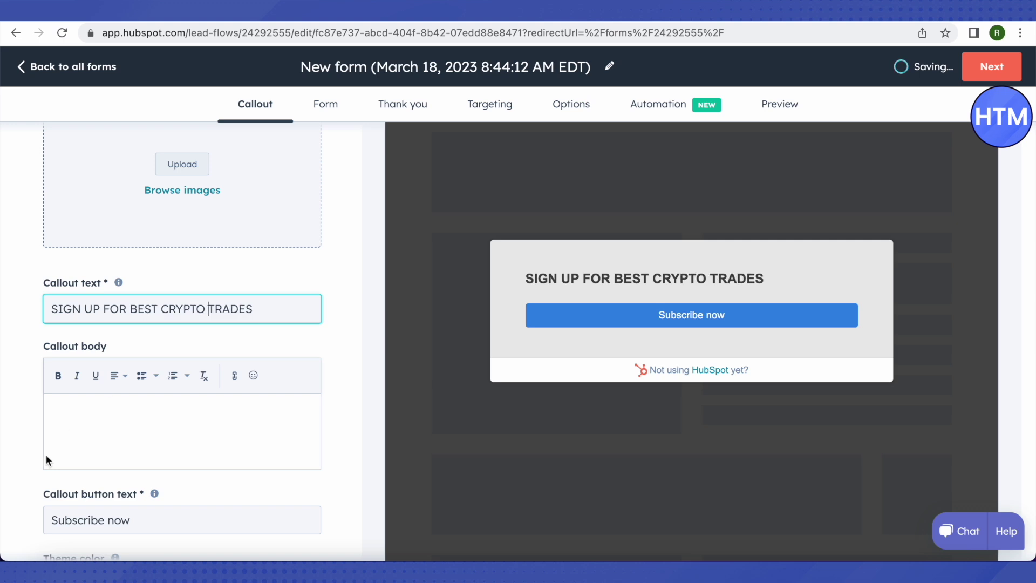
click(76, 406)
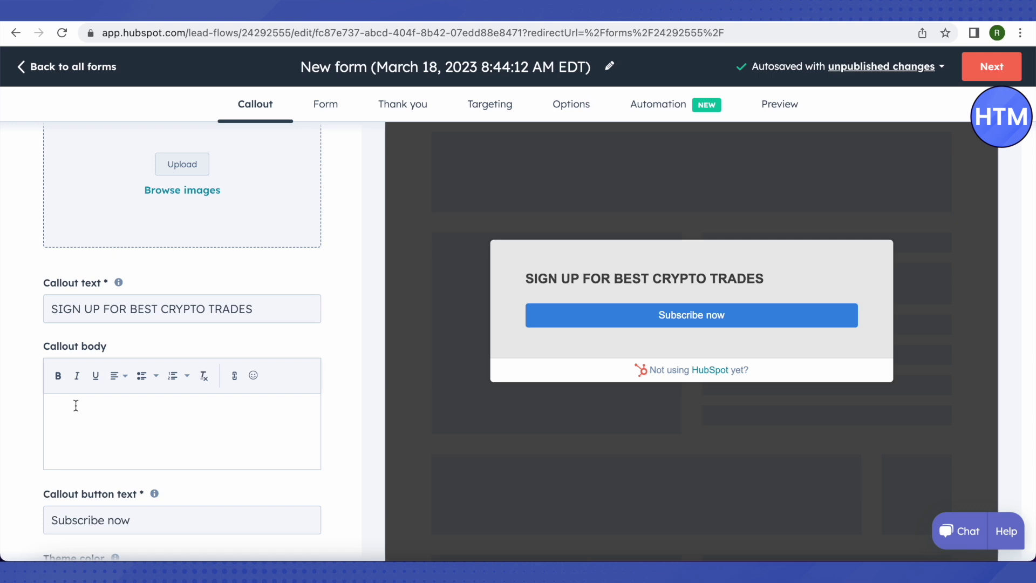
Step: Enter '$4000/ Day - Secret Strategy Revealed' as the callout body, leaving it without bold or italic
text($)
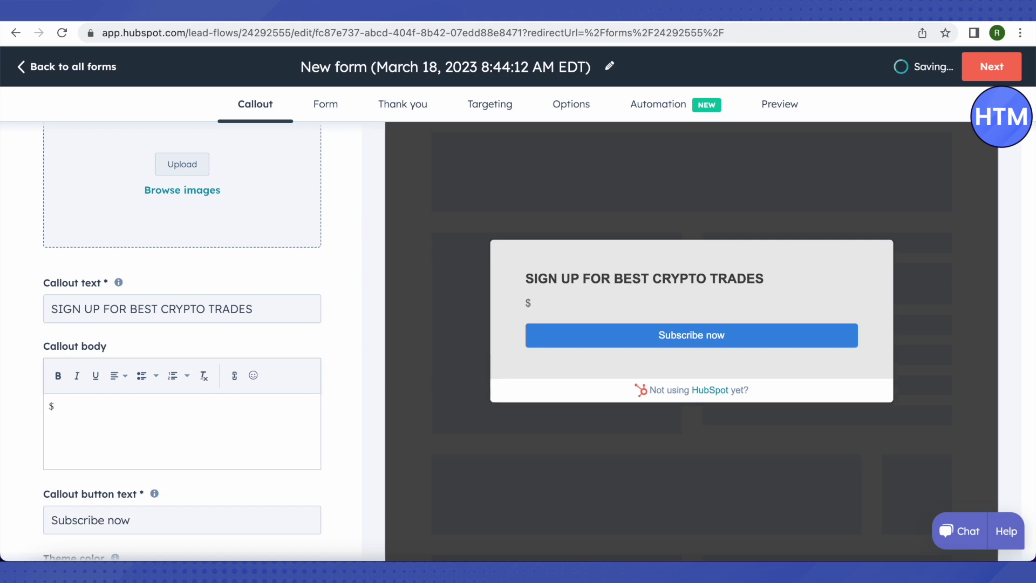
text(4000/ Day - Secret )
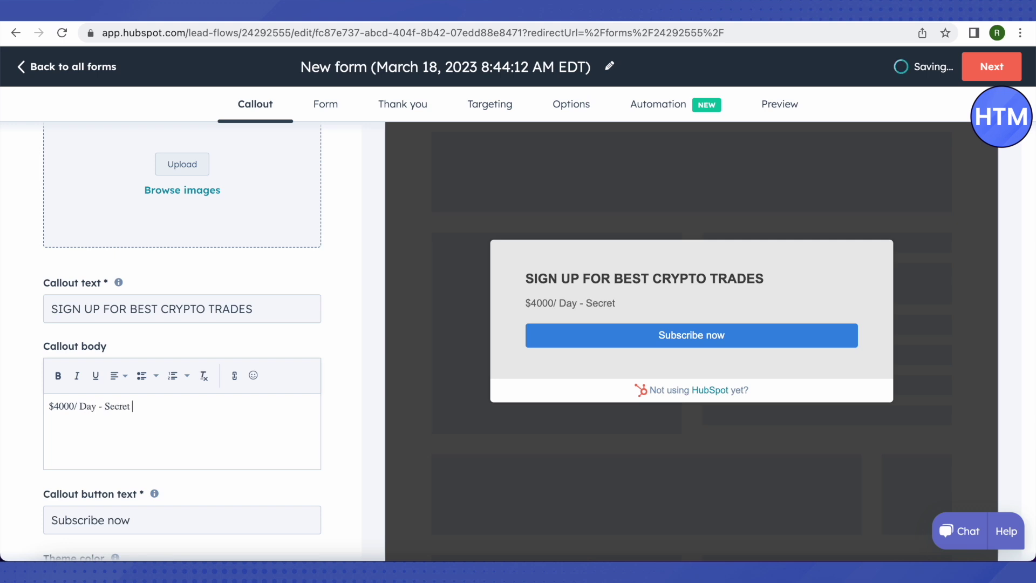
text(Strategy Reveal)
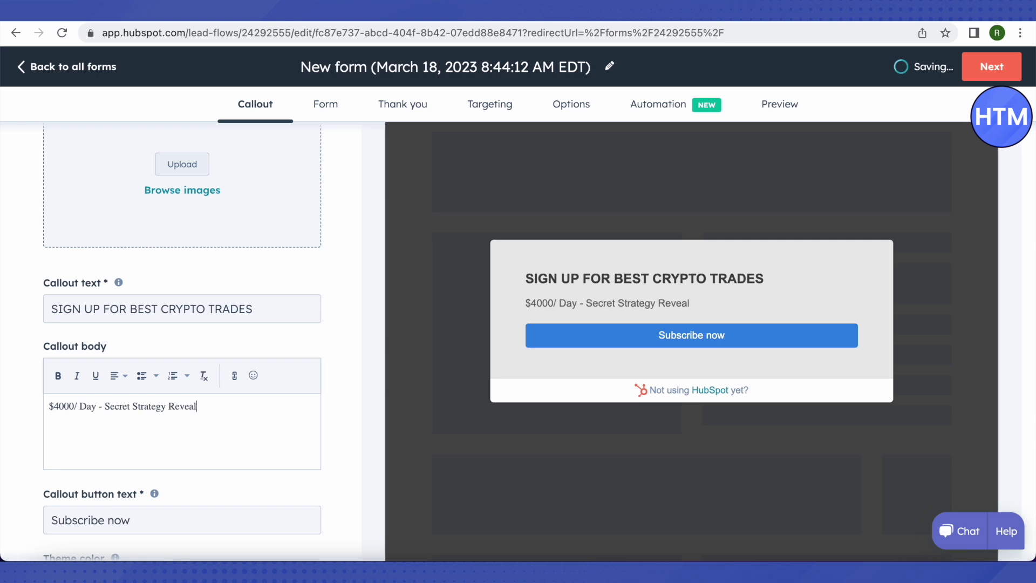
text(ed)
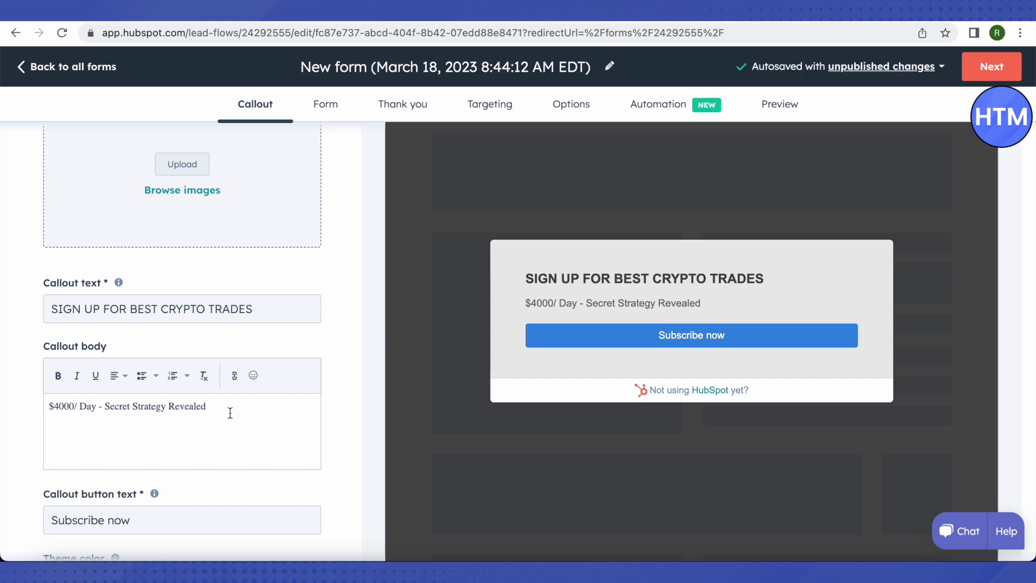
drag(207, 408, 46, 410)
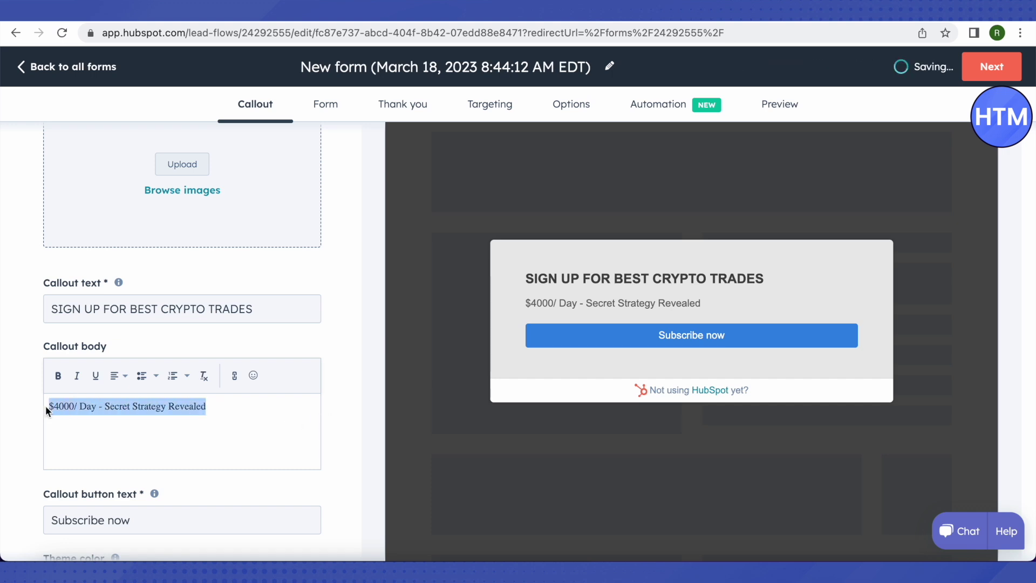
click(57, 377)
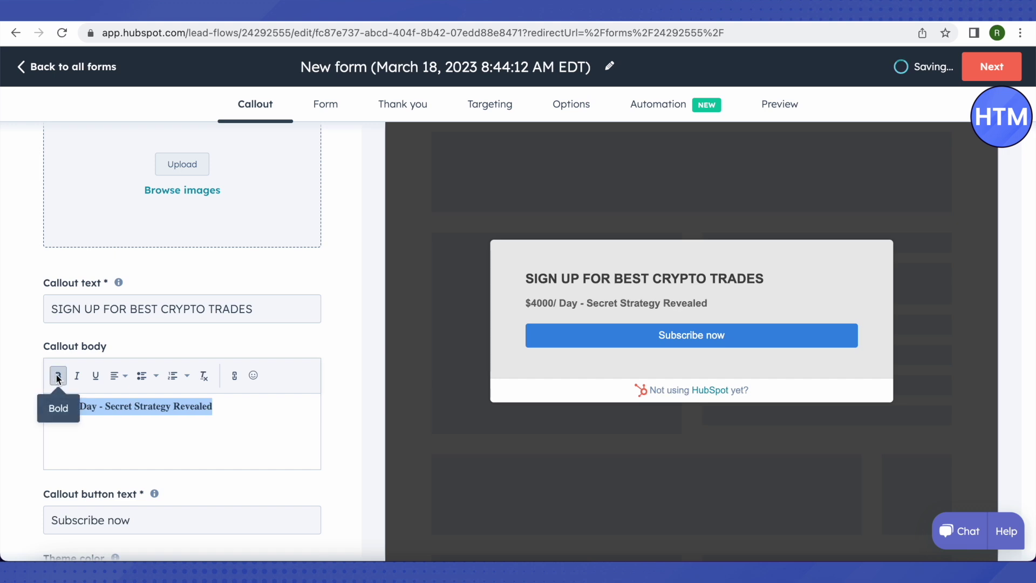
click(58, 377)
click(79, 375)
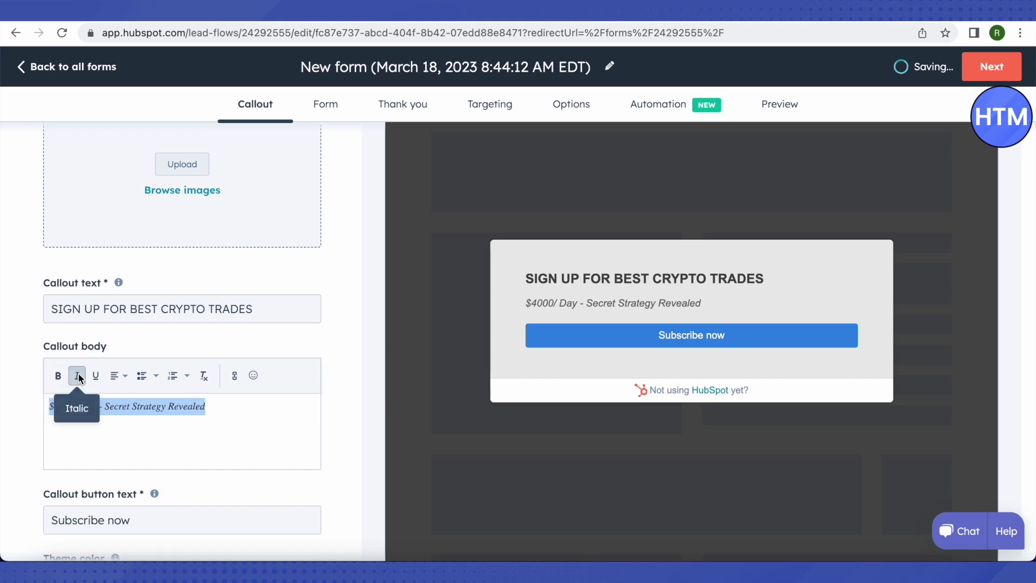
click(78, 374)
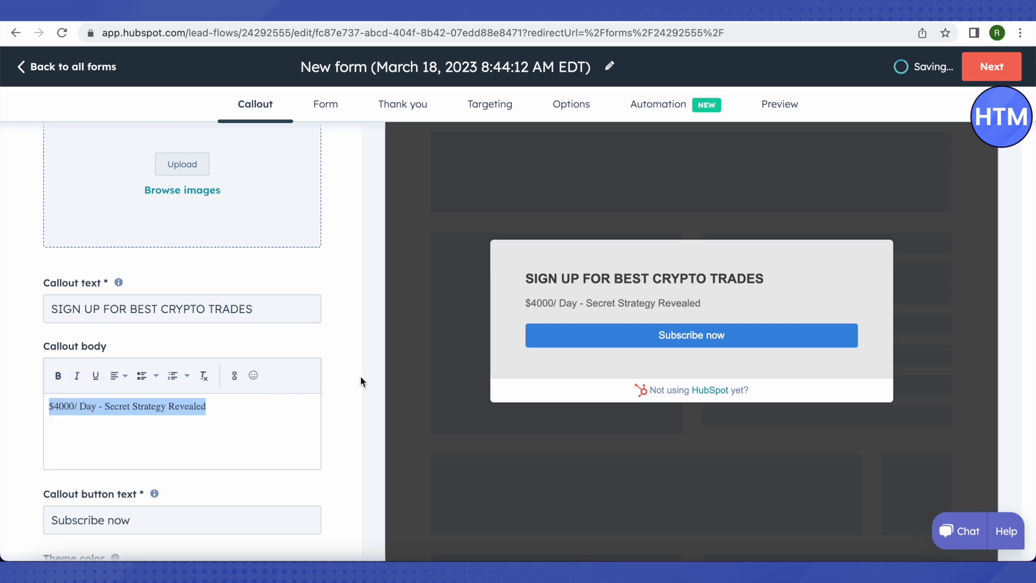
Step: Change the callout button text from 'Subscribe now' to 'Sign Up now'
scroll(351, 380, down, 2)
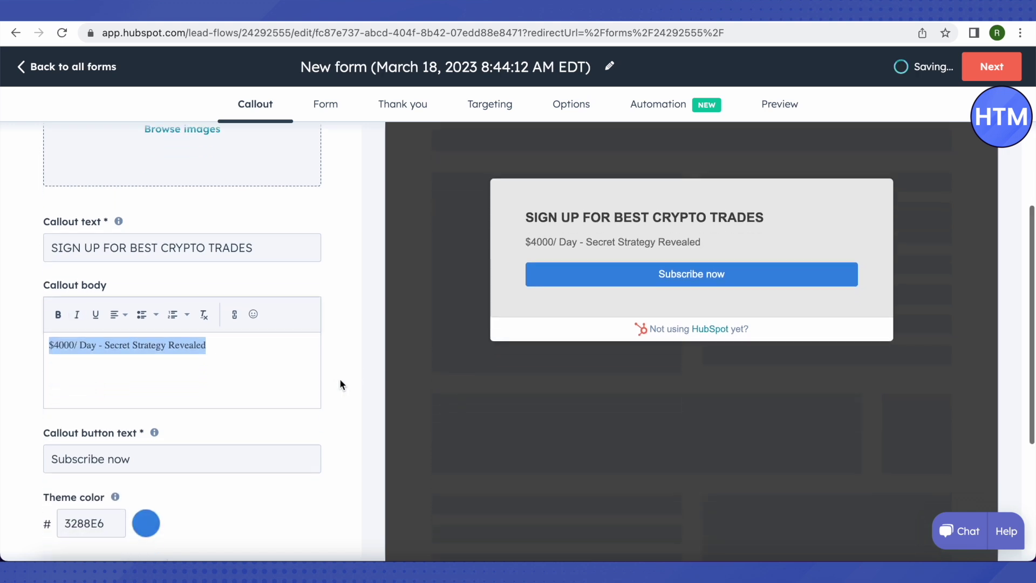
scroll(336, 384, down, 2)
scroll(335, 384, up, 3)
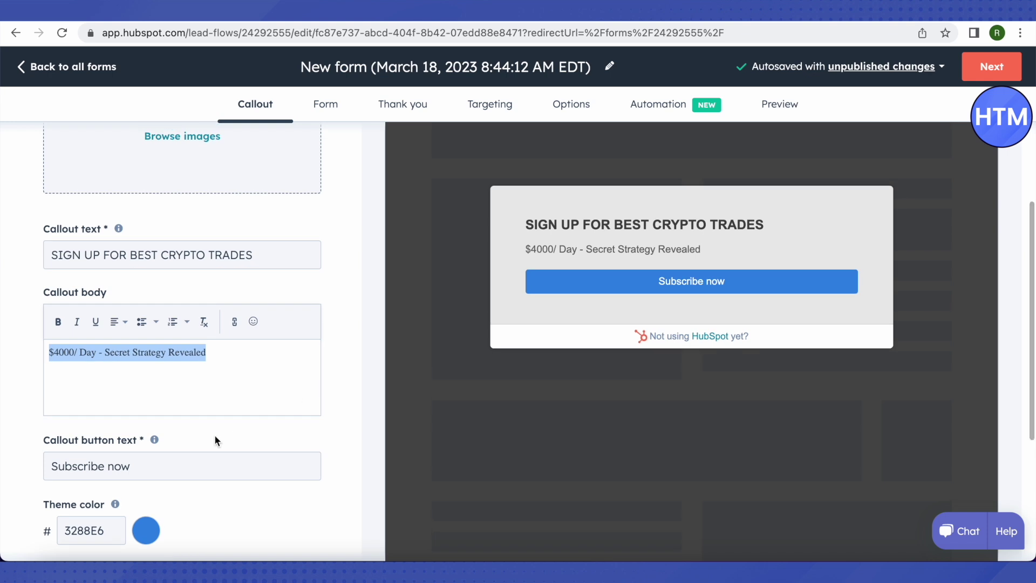
click(102, 466)
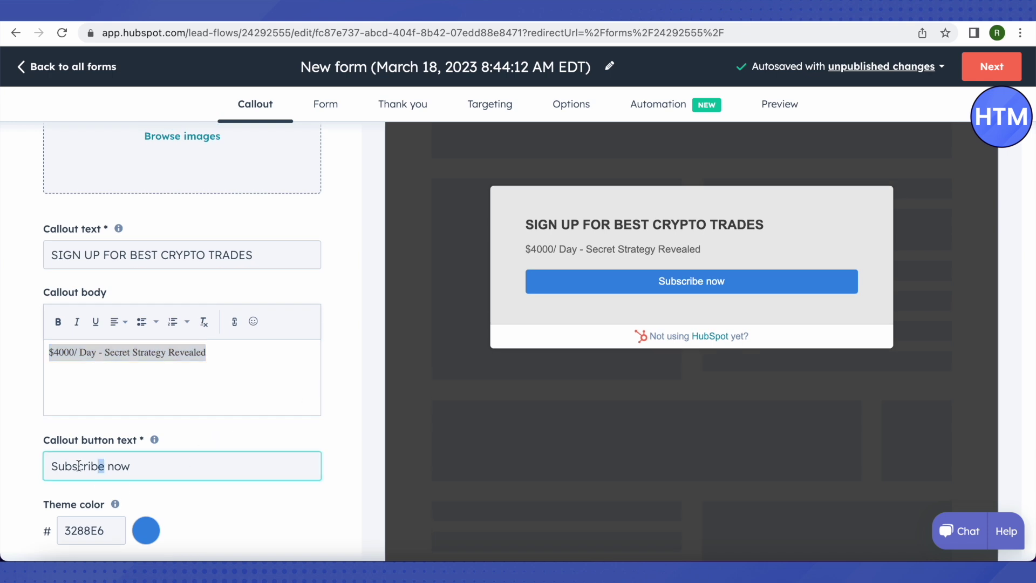
drag(79, 465, 7, 468)
text(Sign)
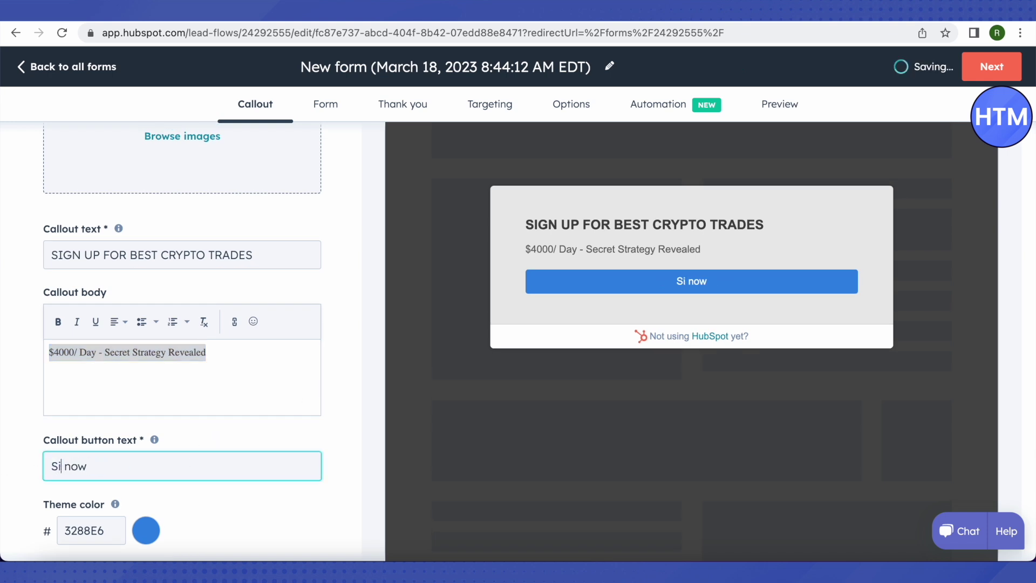
text(up)
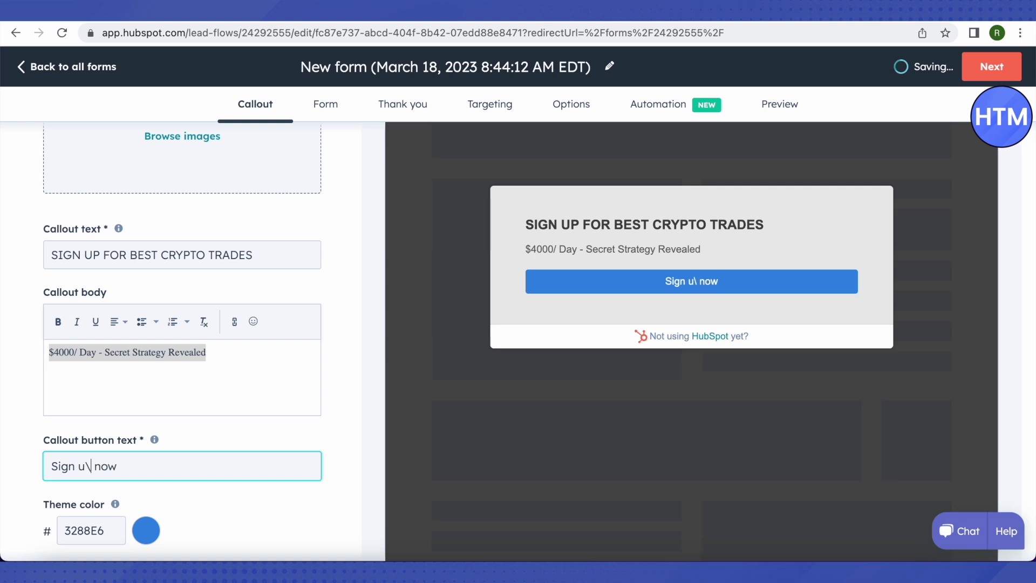
key(BackSpace)
key(BackSpace)
text(Up)
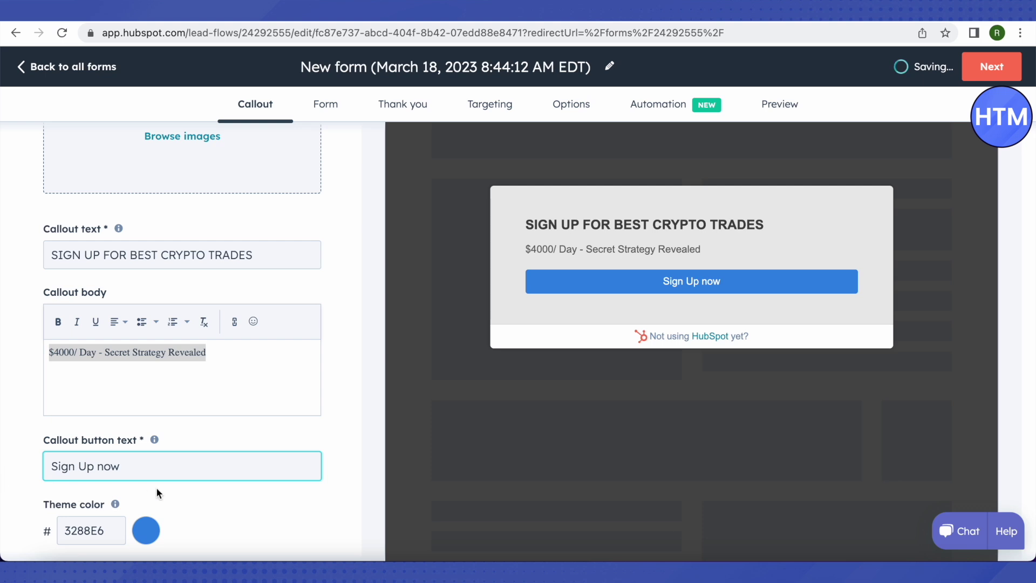
scroll(156, 487, down, 3)
scroll(156, 487, up, 3)
scroll(208, 460, down, 1)
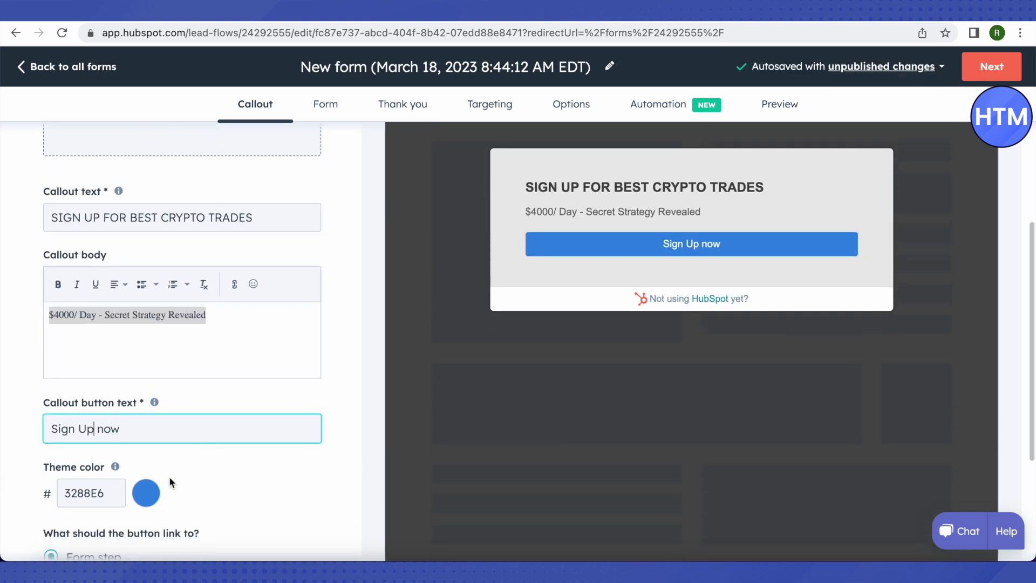
Step: Set the pop-up theme colour to dark green 37761D
click(144, 492)
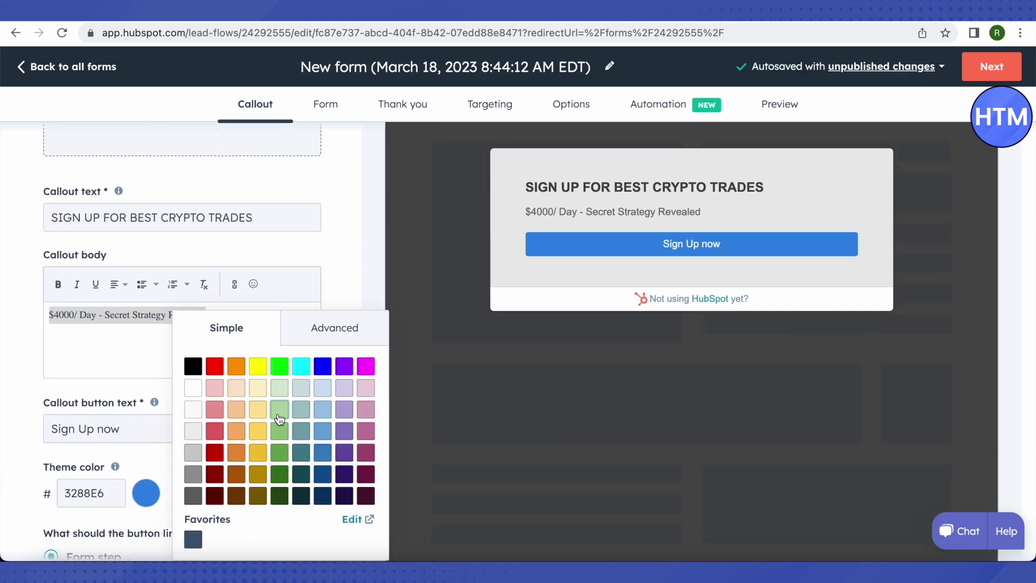
click(279, 366)
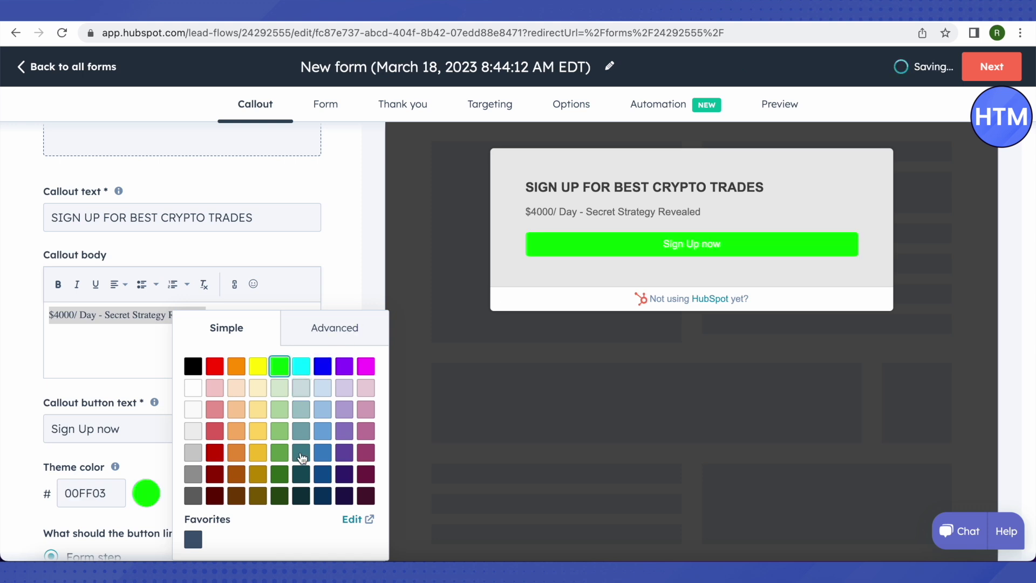
click(282, 477)
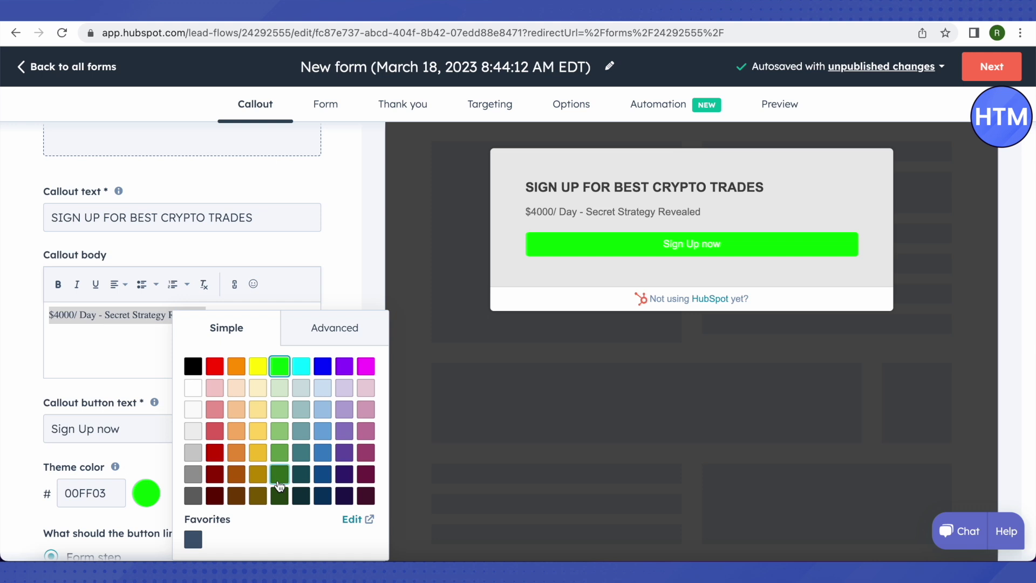
click(280, 480)
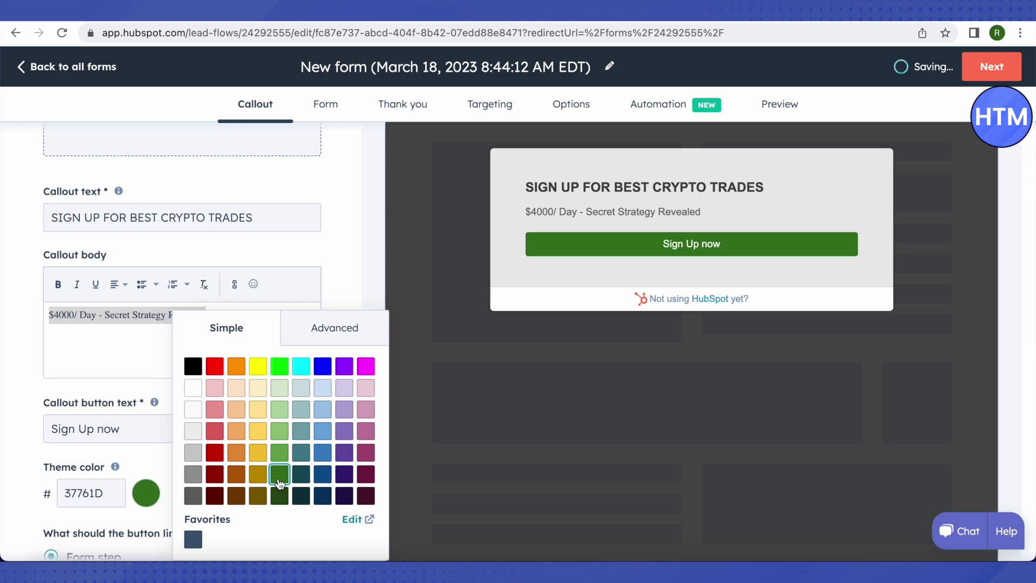
click(348, 274)
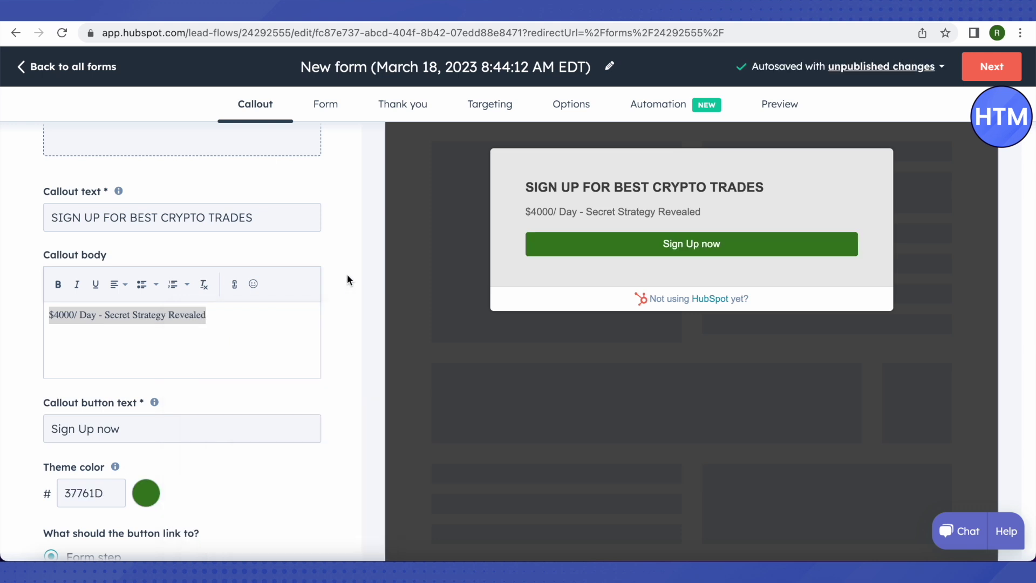
Step: Point the button to the Non-HubSpot URL 'Unlazy.co'
scroll(370, 346, down, 2)
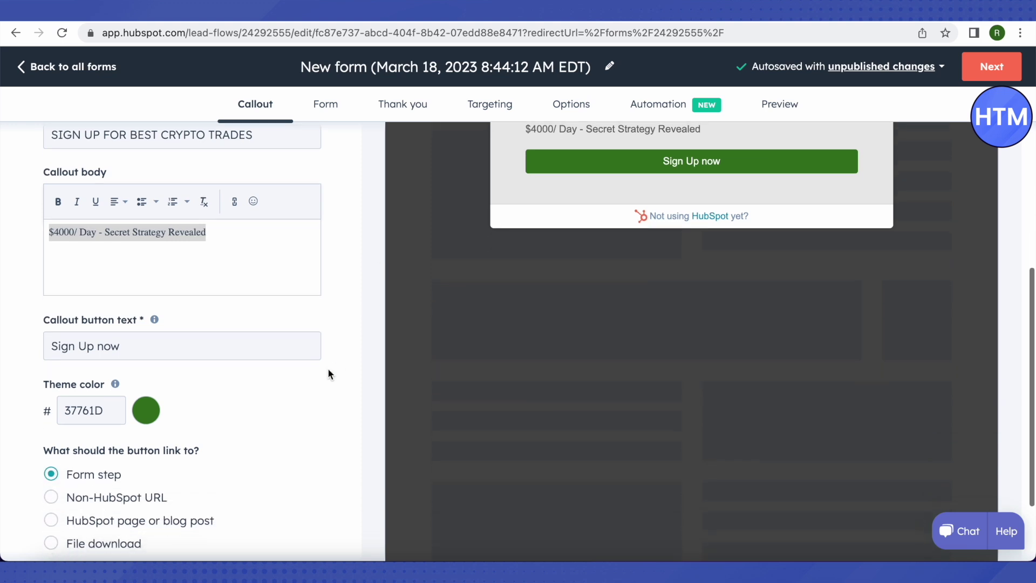
scroll(275, 426, down, 2)
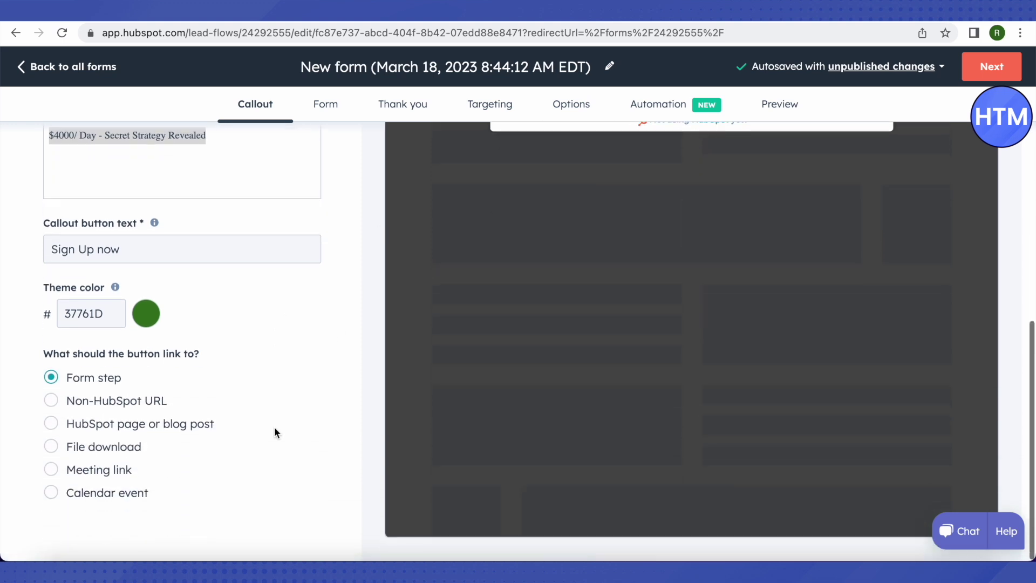
scroll(283, 427, up, 6)
scroll(283, 424, down, 1)
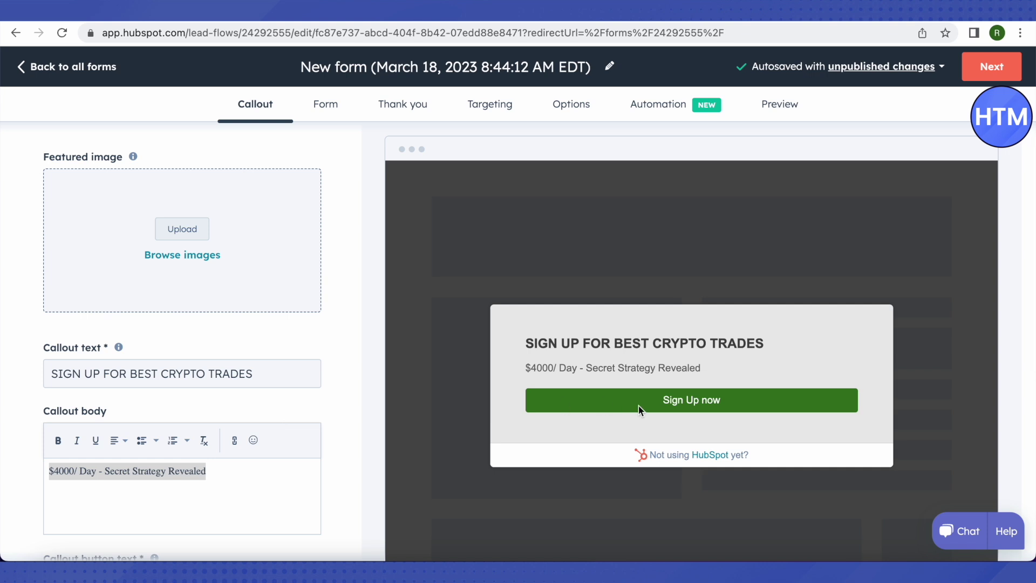
scroll(325, 426, down, 6)
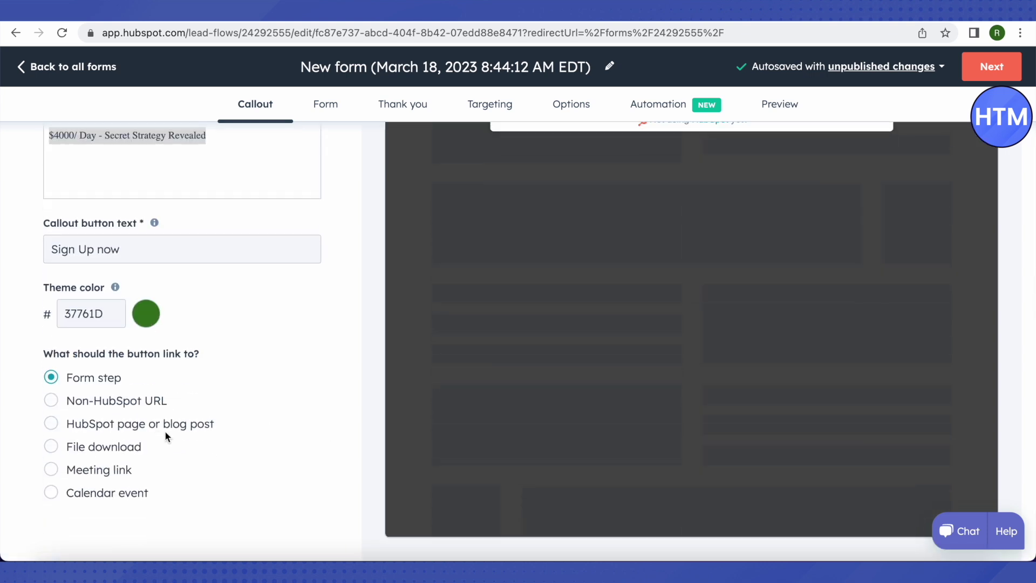
click(52, 402)
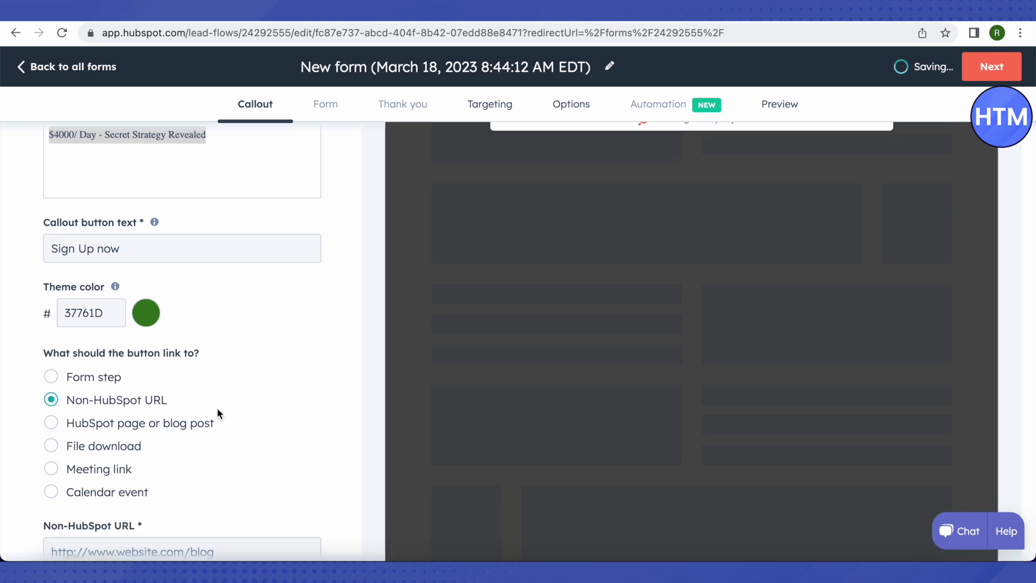
scroll(222, 412, down, 1)
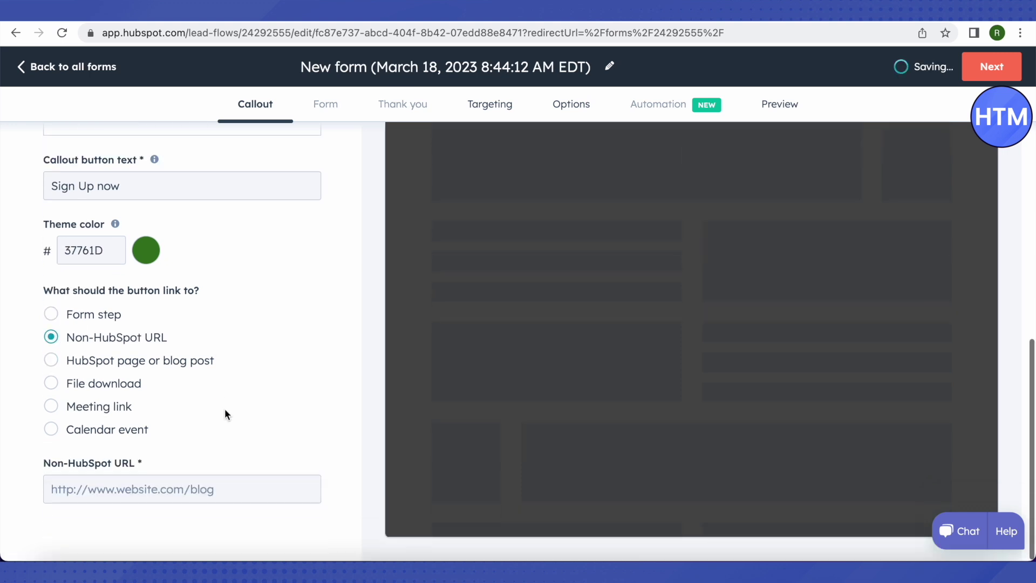
click(257, 494)
text(Unlazy.co)
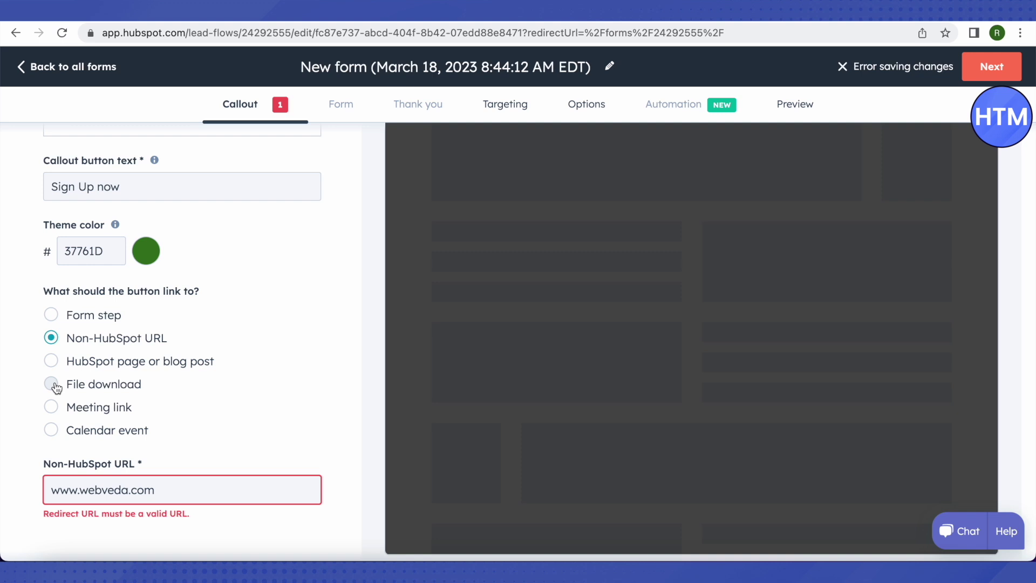
Step: Switch the button link to File download instead
click(54, 384)
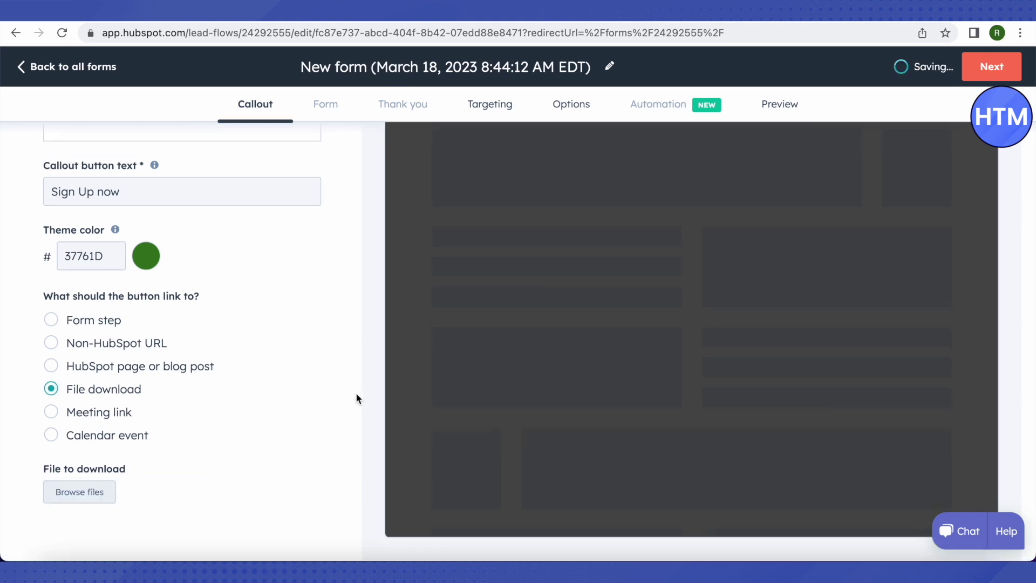
scroll(478, 376, up, 5)
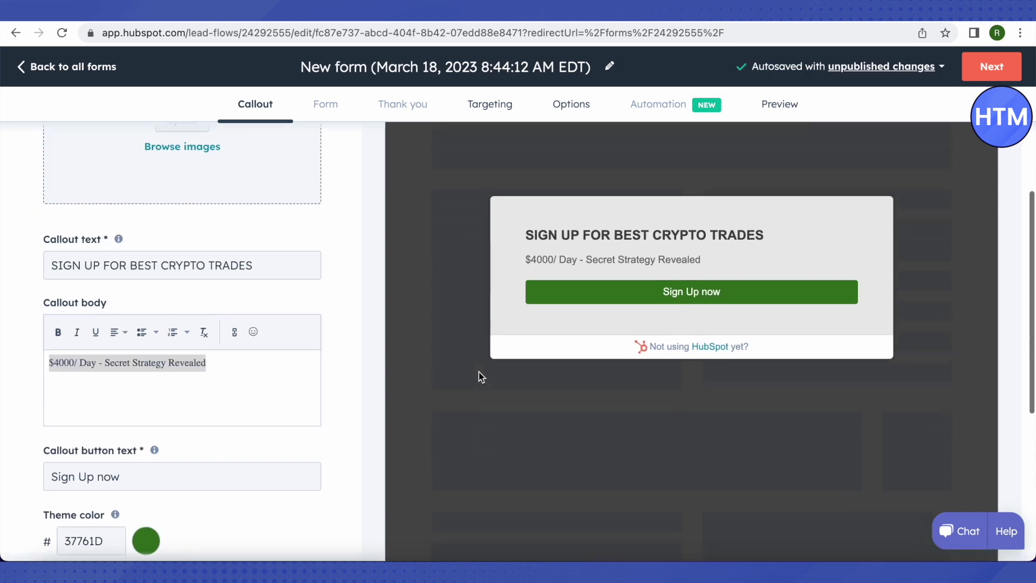
scroll(479, 374, down, 5)
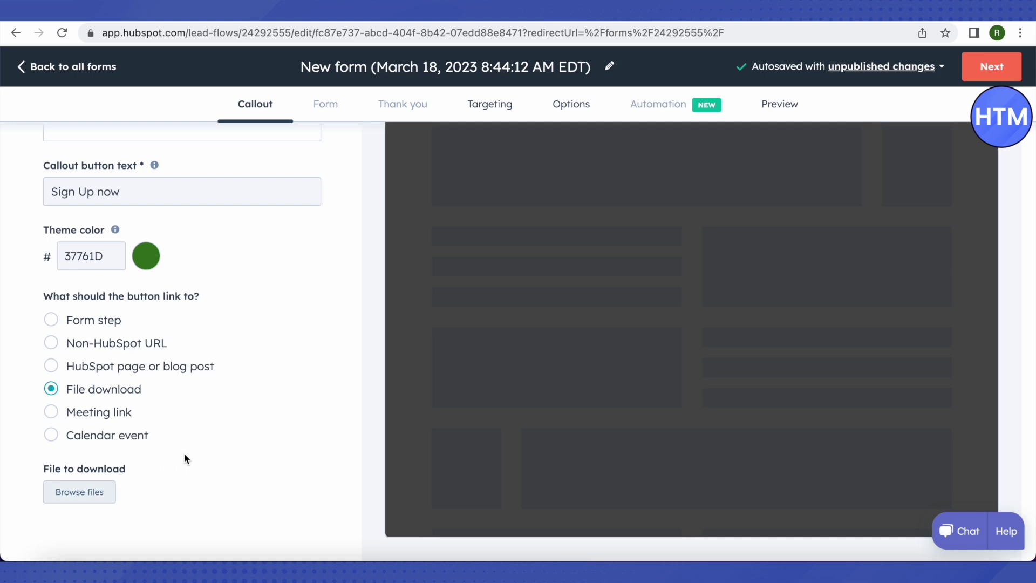
Step: Leave the Callout panel and advance to the pop-up's Targeting step
scroll(306, 416, up, 5)
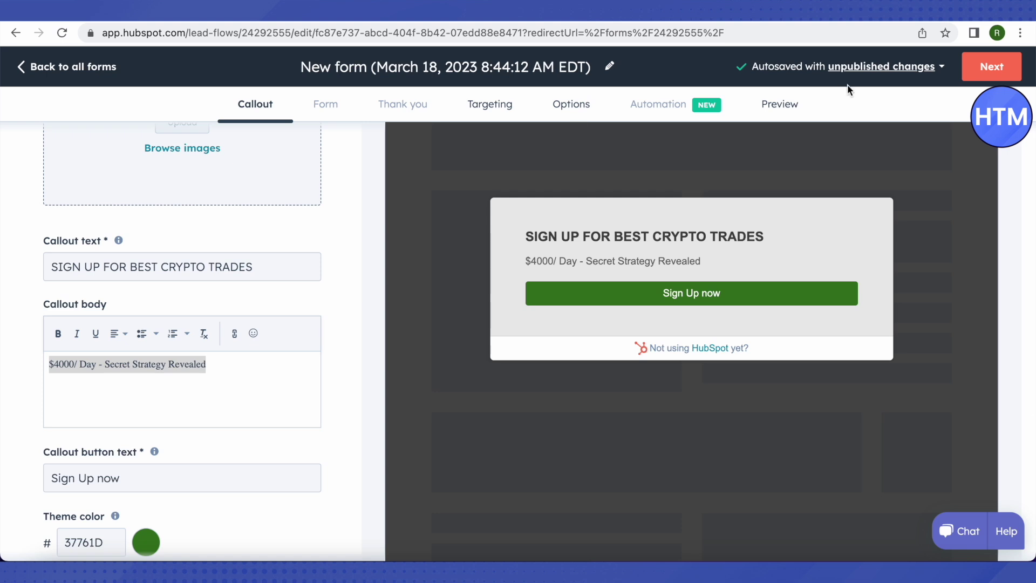
click(1000, 71)
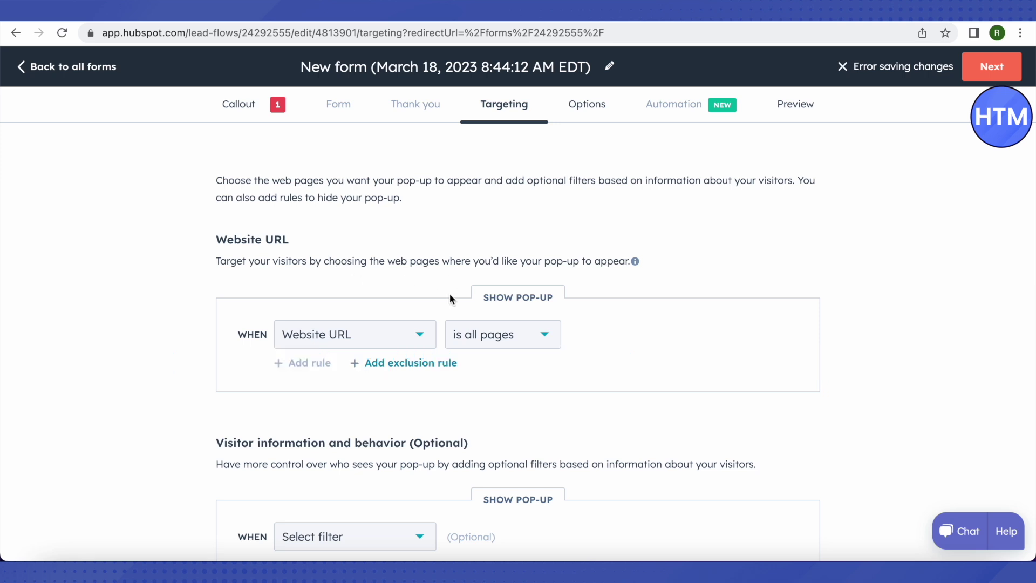
Step: Change the Website URL rule from 'is all pages' to 'is unlazy.co'
click(493, 337)
click(467, 400)
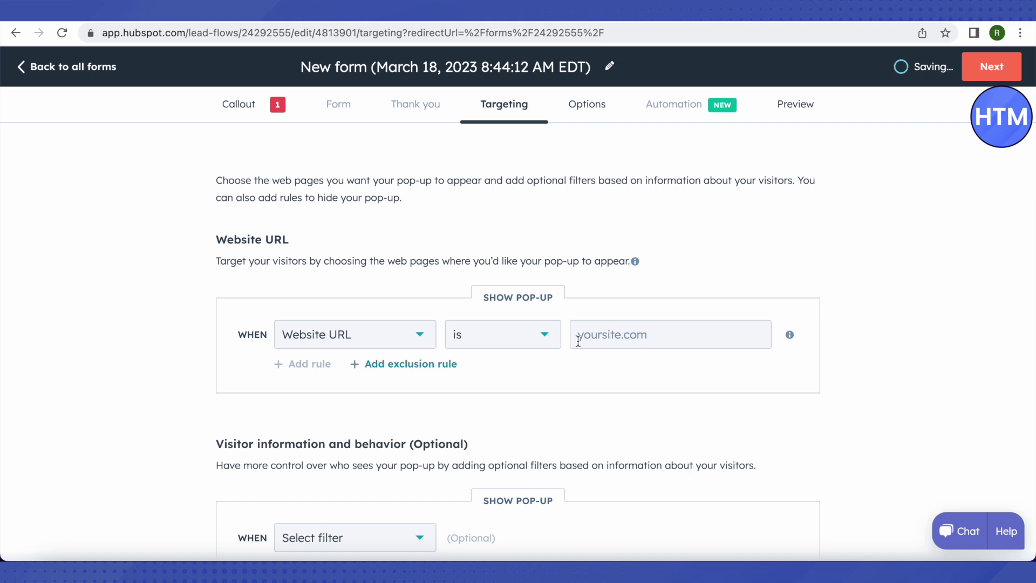
click(611, 336)
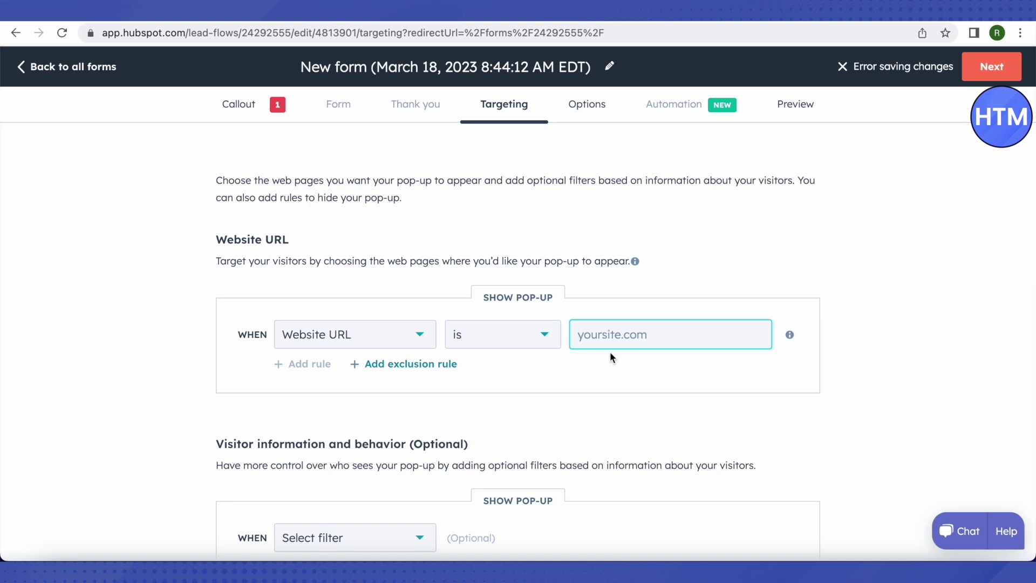
text(unlazy.co)
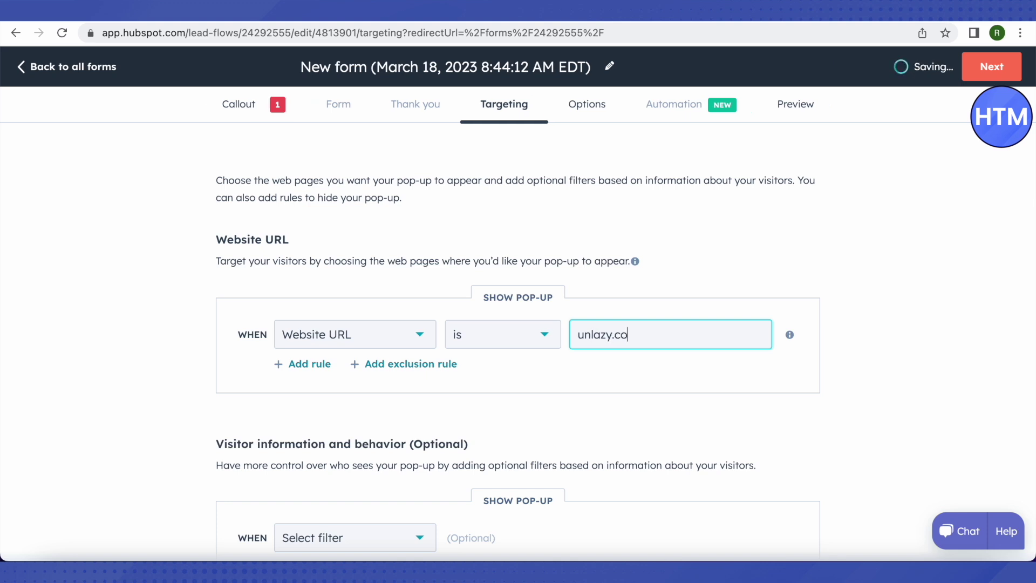
click(624, 387)
scroll(623, 388, down, 1)
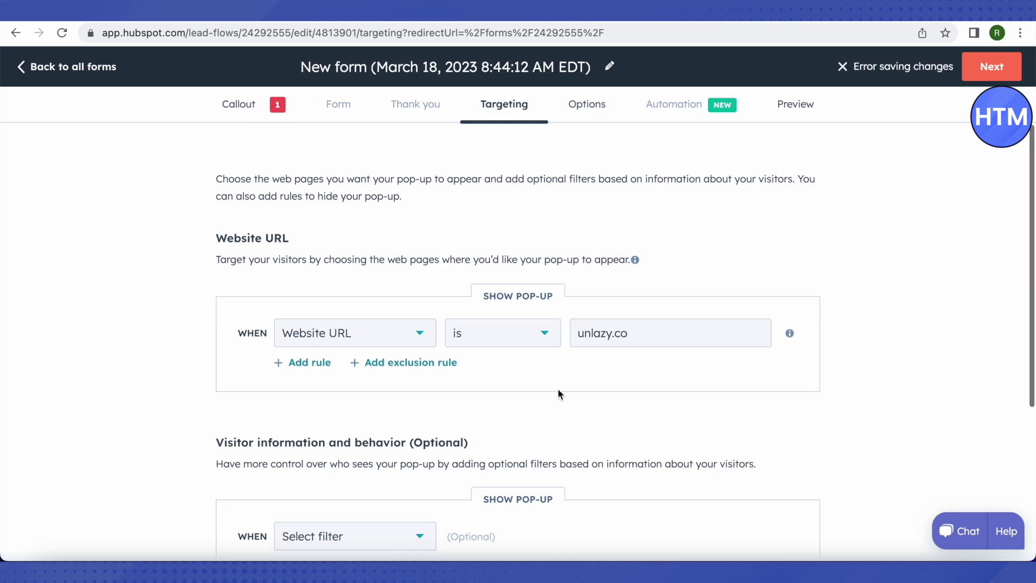
scroll(616, 389, down, 4)
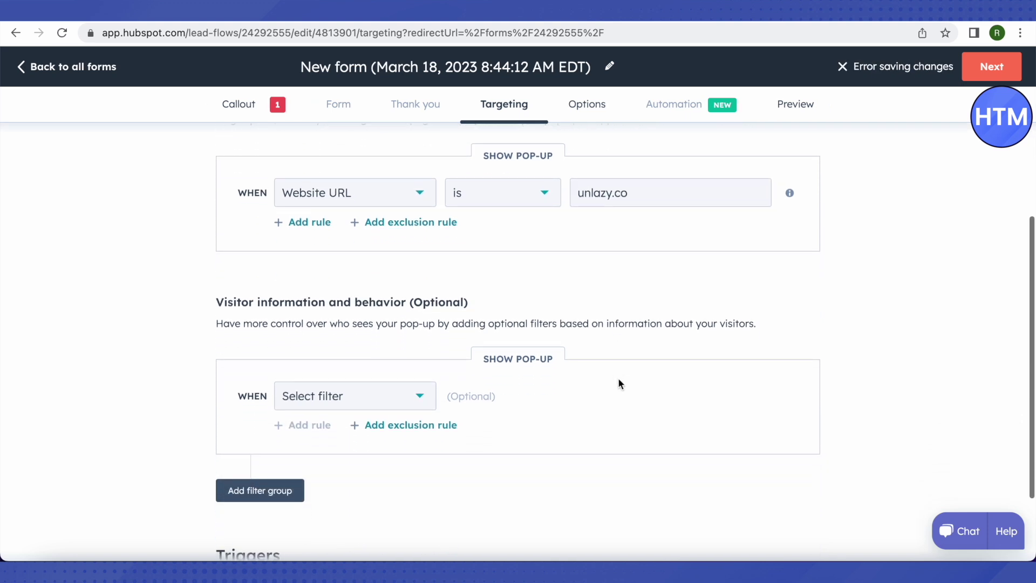
Step: Review the unlazy.co targeting rule and advance to the Options step
scroll(619, 378, down, 1)
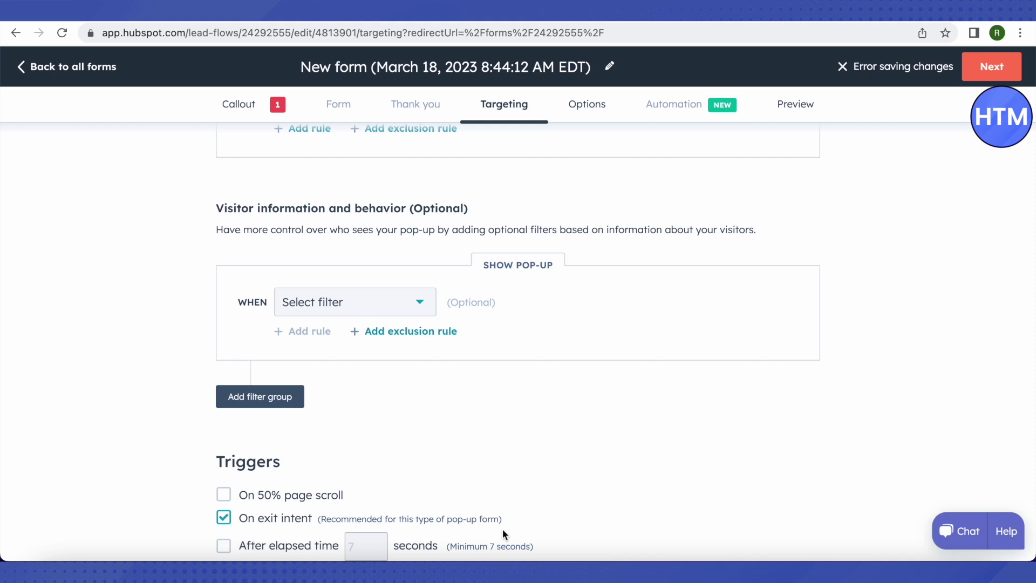
scroll(763, 409, up, 1)
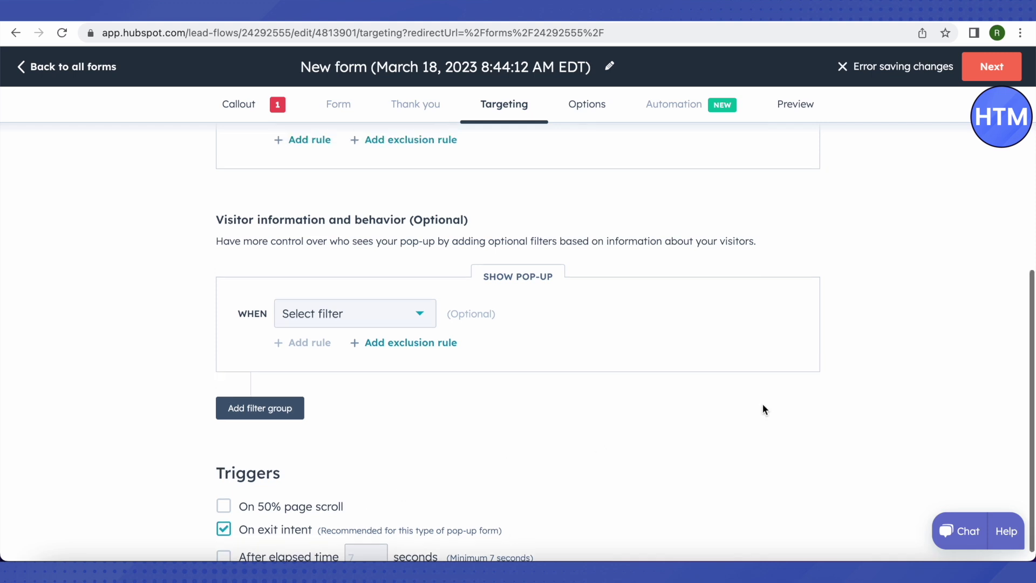
scroll(764, 409, up, 4)
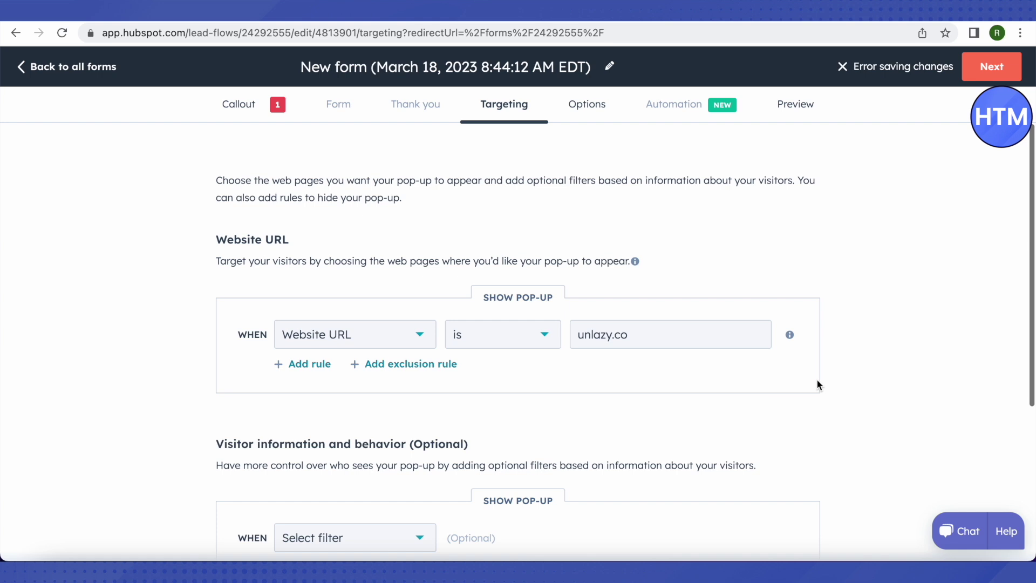
click(987, 73)
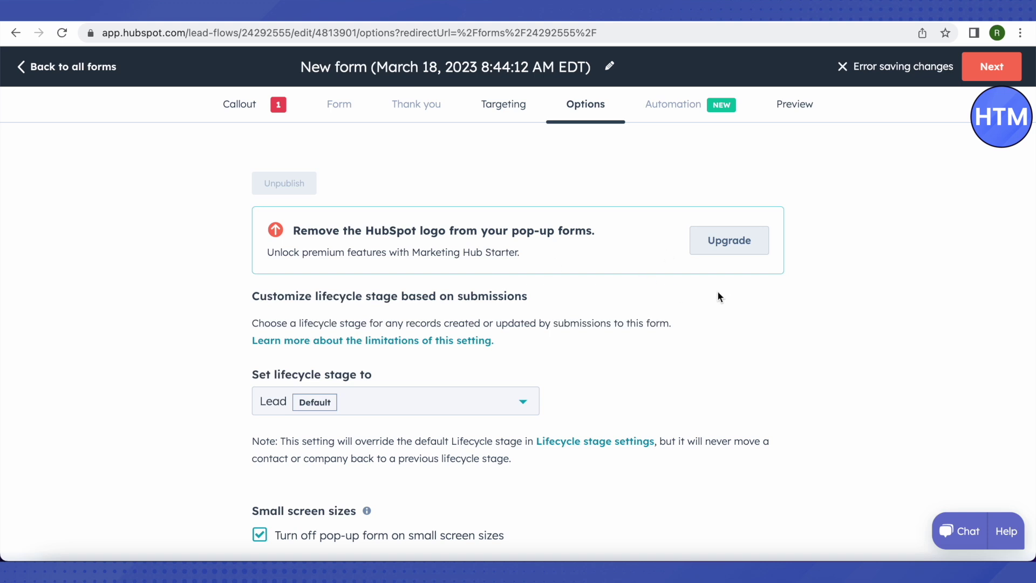
Step: Set the lifecycle stage for form submissions to Lead
scroll(727, 291, down, 2)
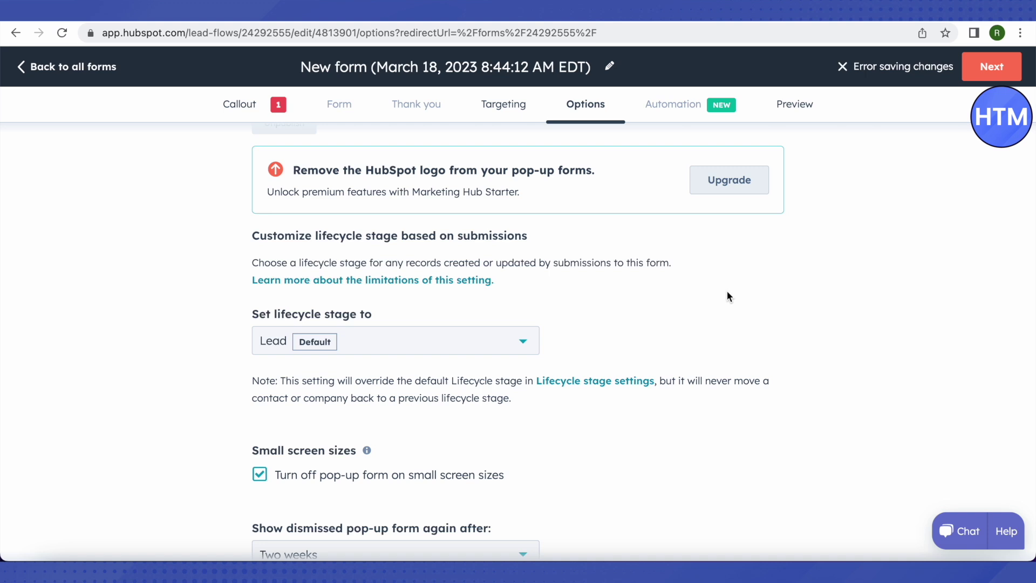
scroll(728, 293, down, 2)
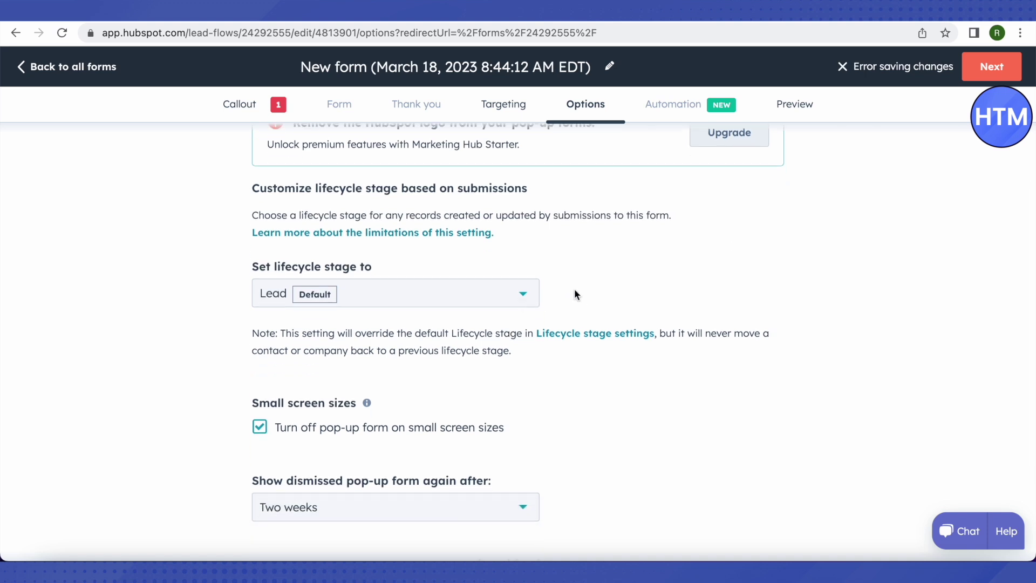
click(528, 299)
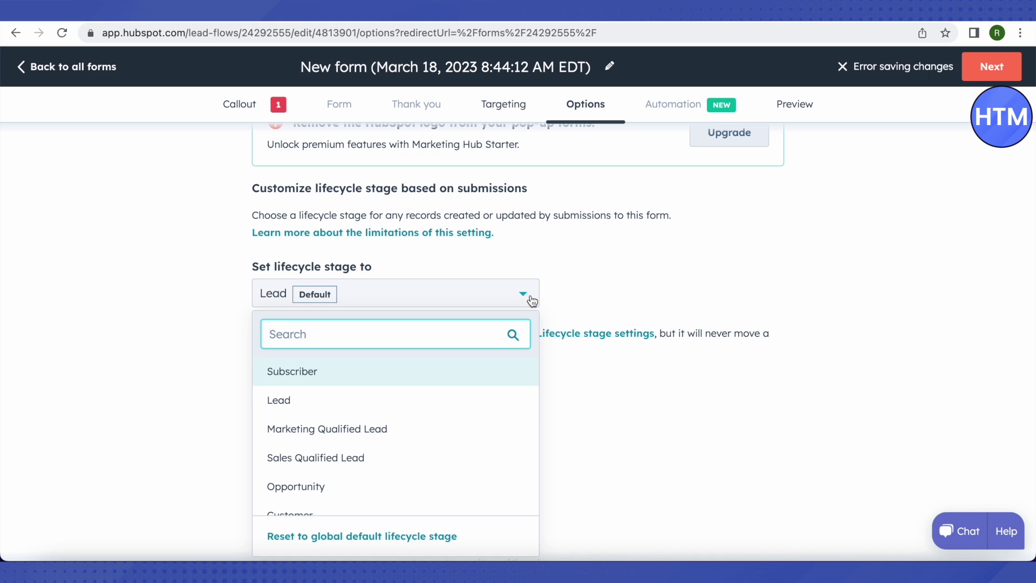
scroll(399, 414, down, 1)
scroll(399, 415, down, 1)
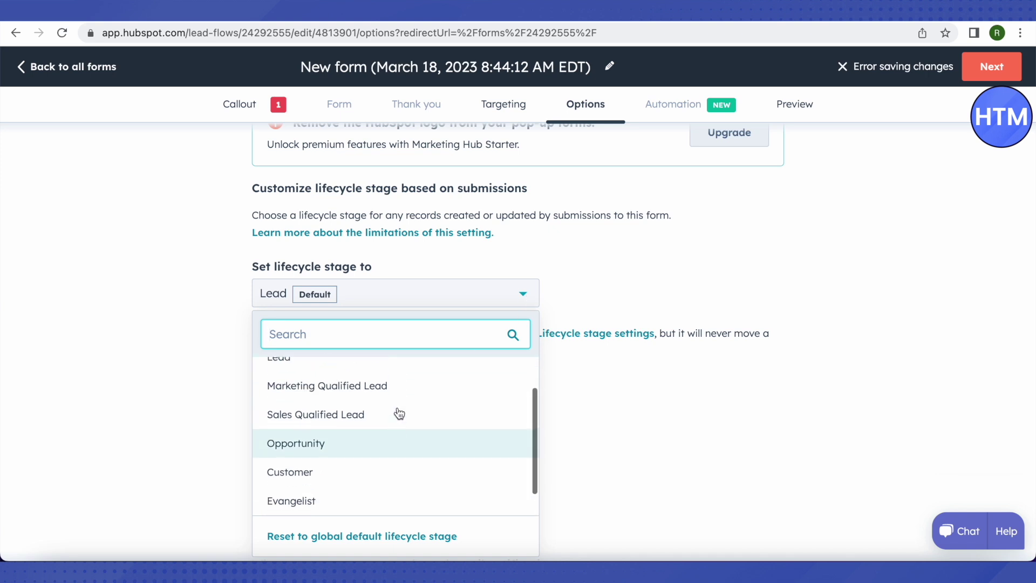
scroll(398, 416, up, 2)
click(320, 406)
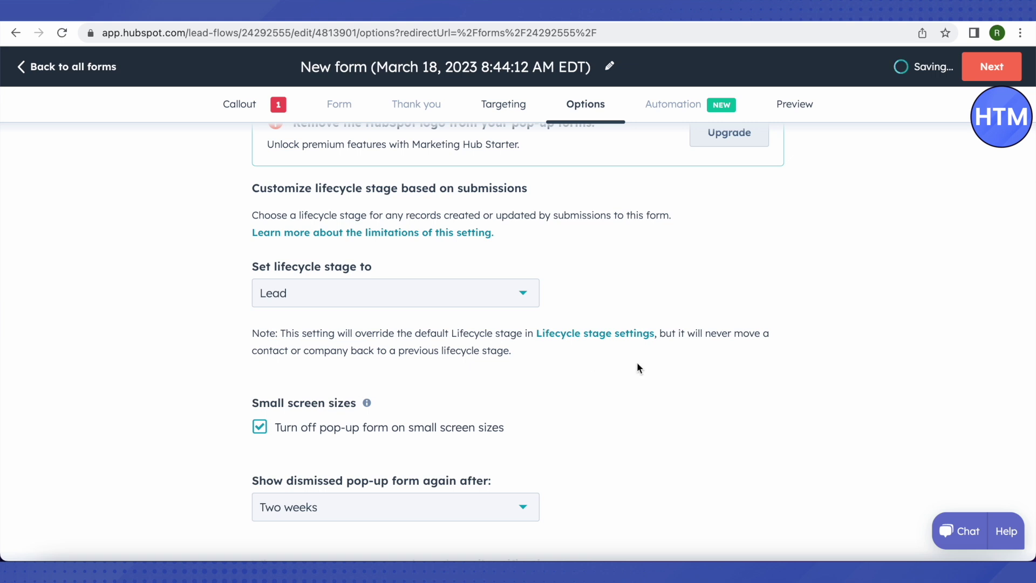
Step: Review the remaining options and advance to the Preview step
scroll(679, 367, down, 1)
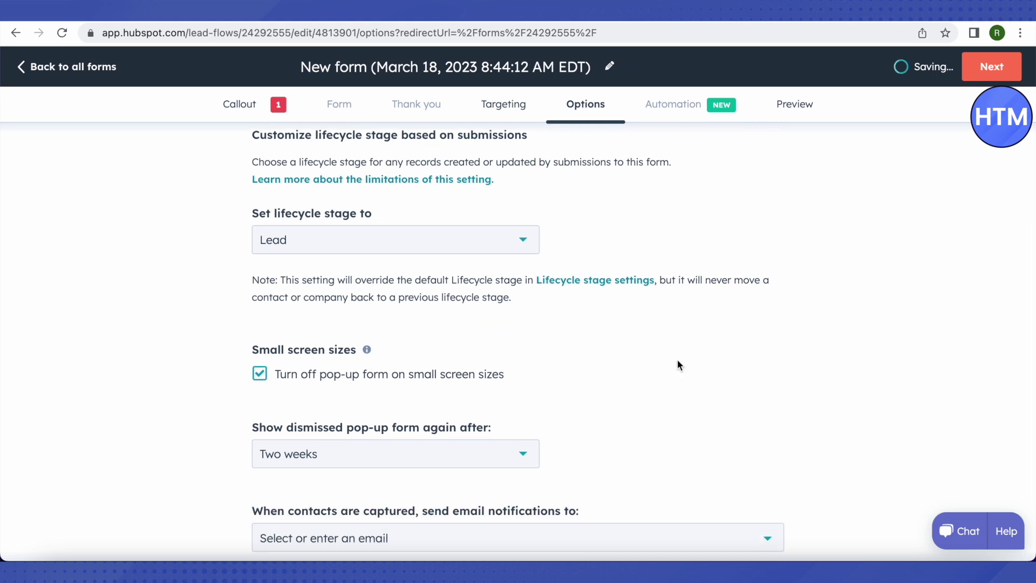
scroll(679, 361, down, 2)
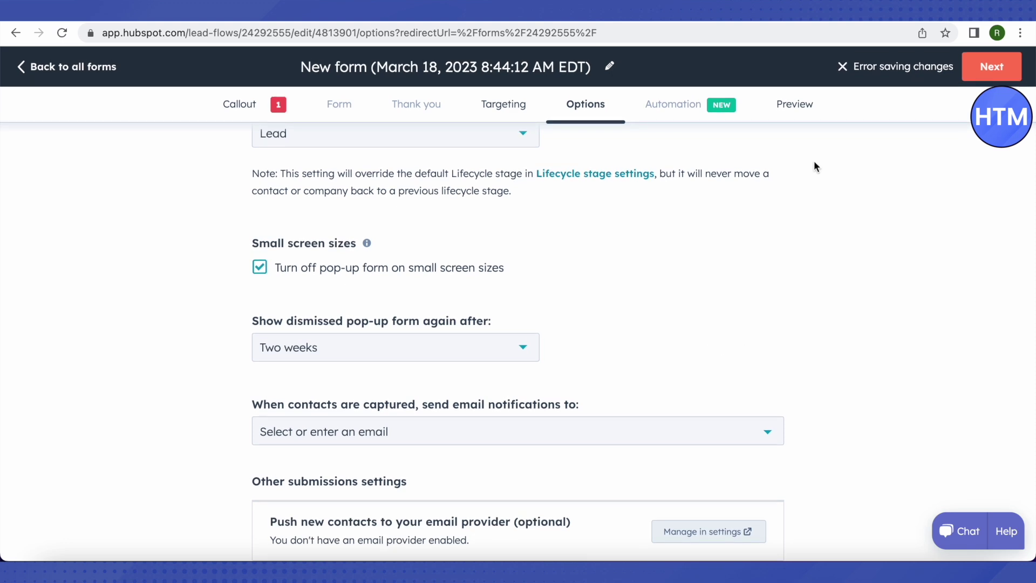
click(996, 69)
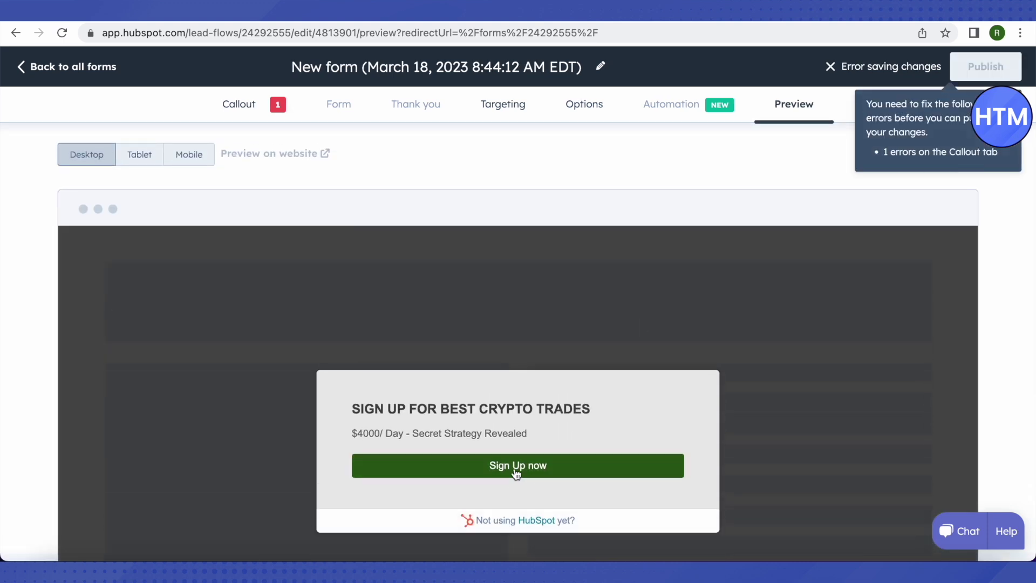
Step: Test the Sign Up now button in the desktop preview of the crypto-trades pop-up
click(515, 467)
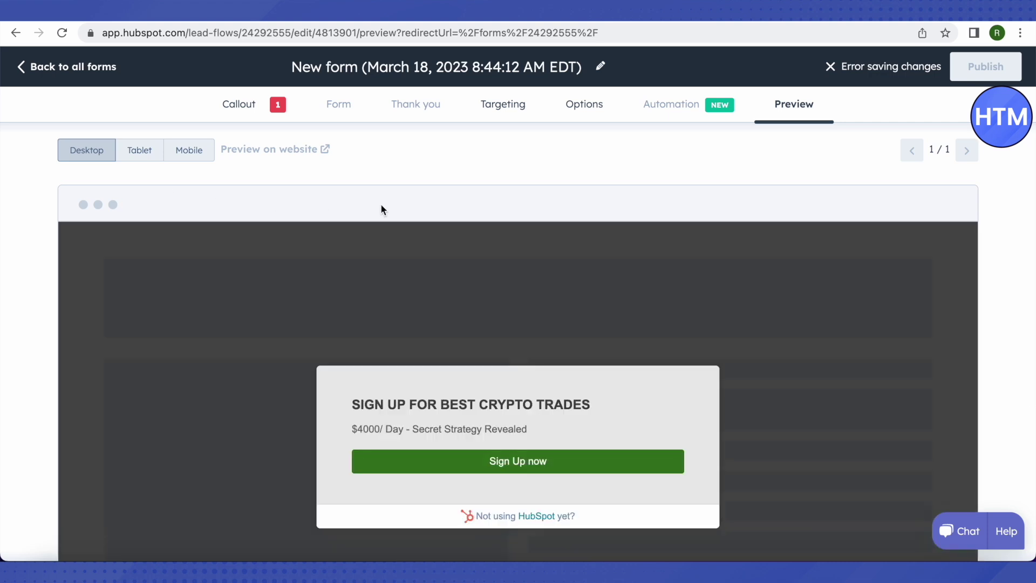
scroll(380, 209, down, 2)
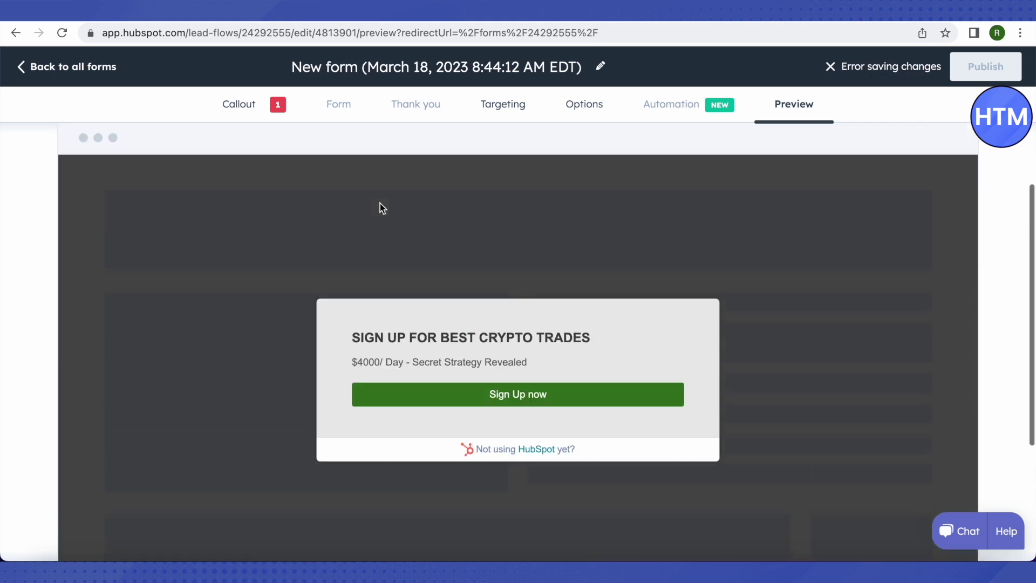
scroll(380, 203, up, 2)
Step: Preview the pop-up on Tablet, Mobile and Desktop, then return to the Callout step
click(146, 169)
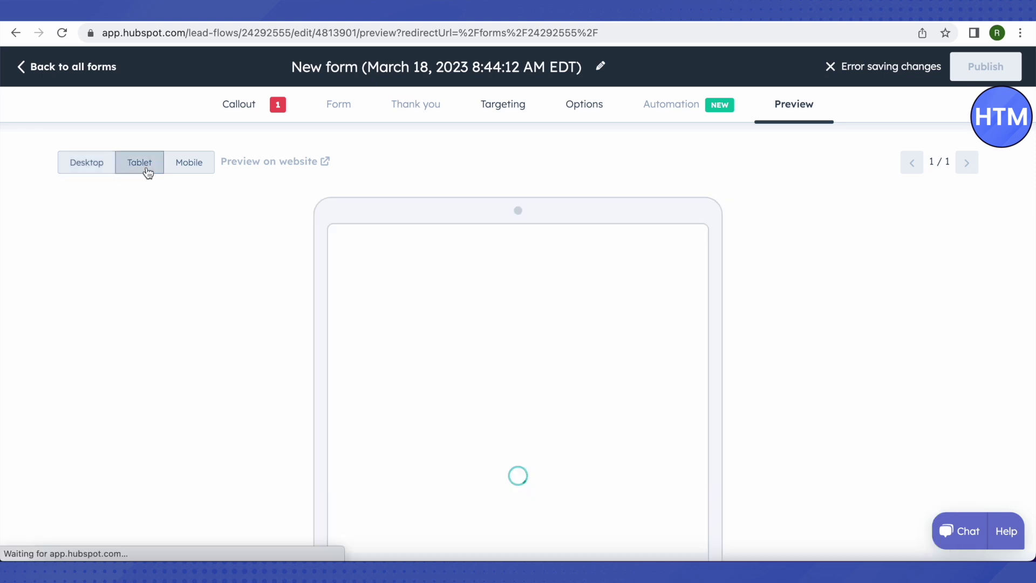
scroll(284, 313, down, 1)
scroll(223, 213, up, 2)
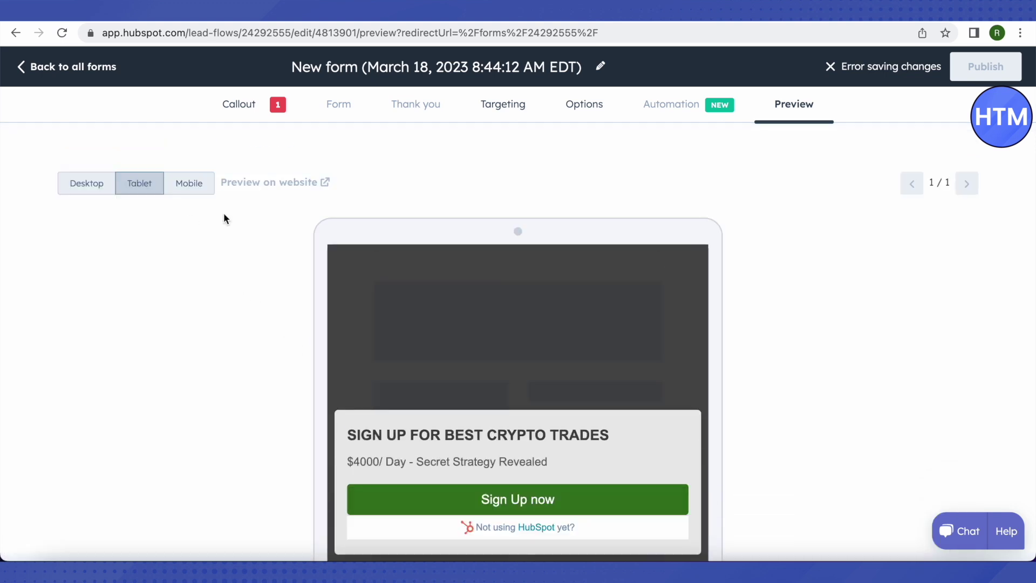
click(194, 188)
scroll(269, 271, down, 2)
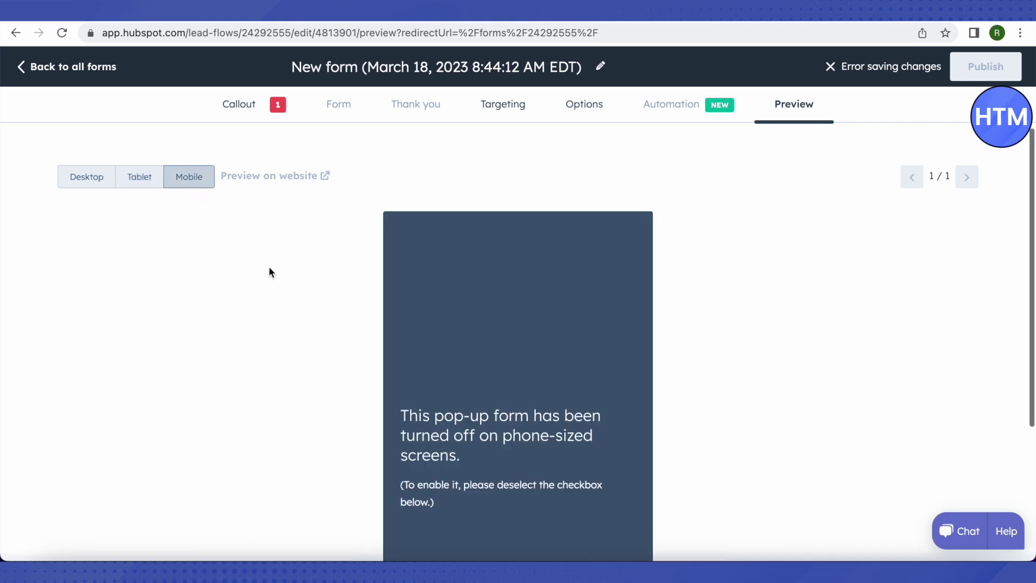
scroll(286, 271, up, 1)
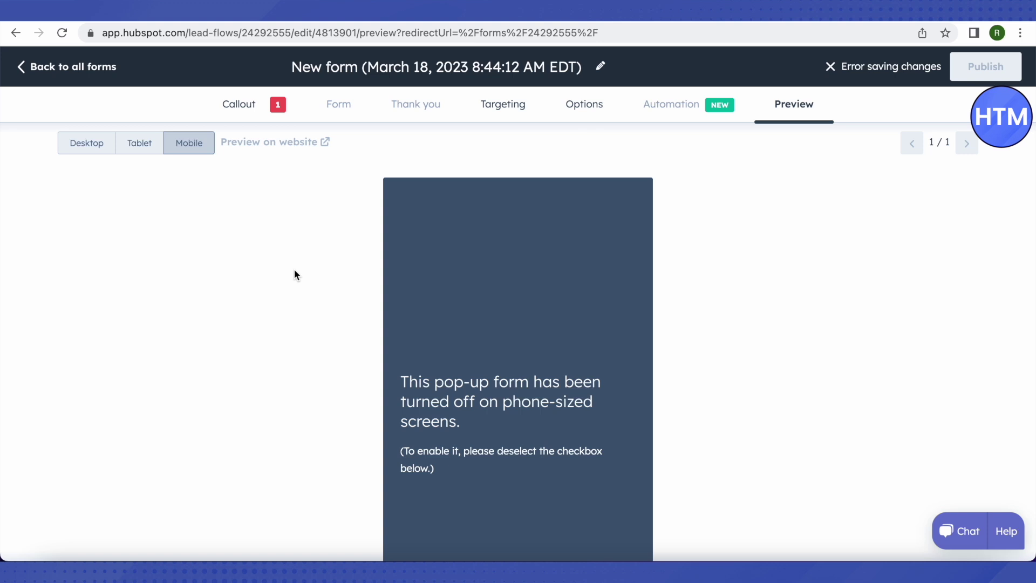
scroll(300, 275, up, 1)
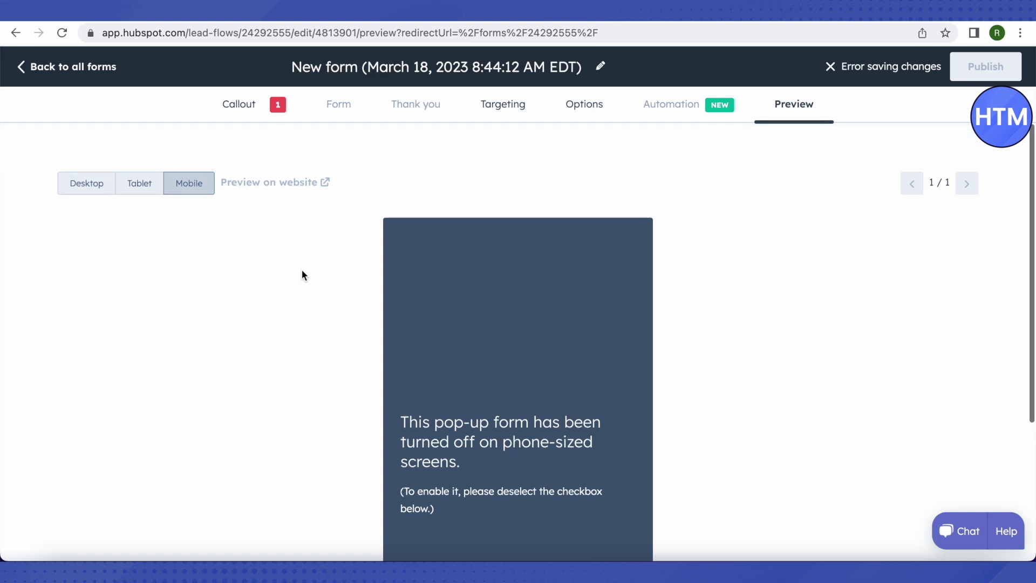
click(95, 186)
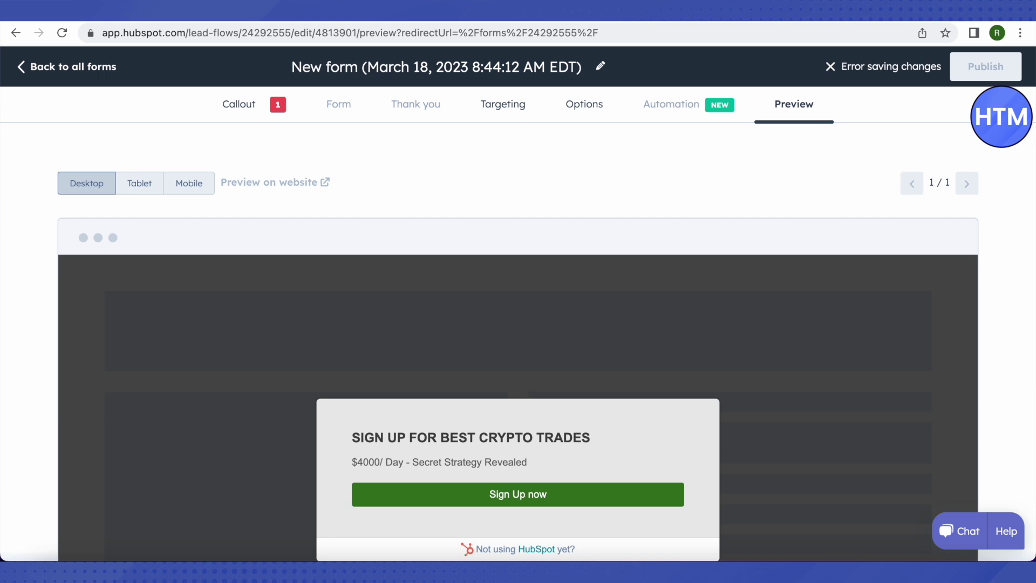
mouse_move(995, 73)
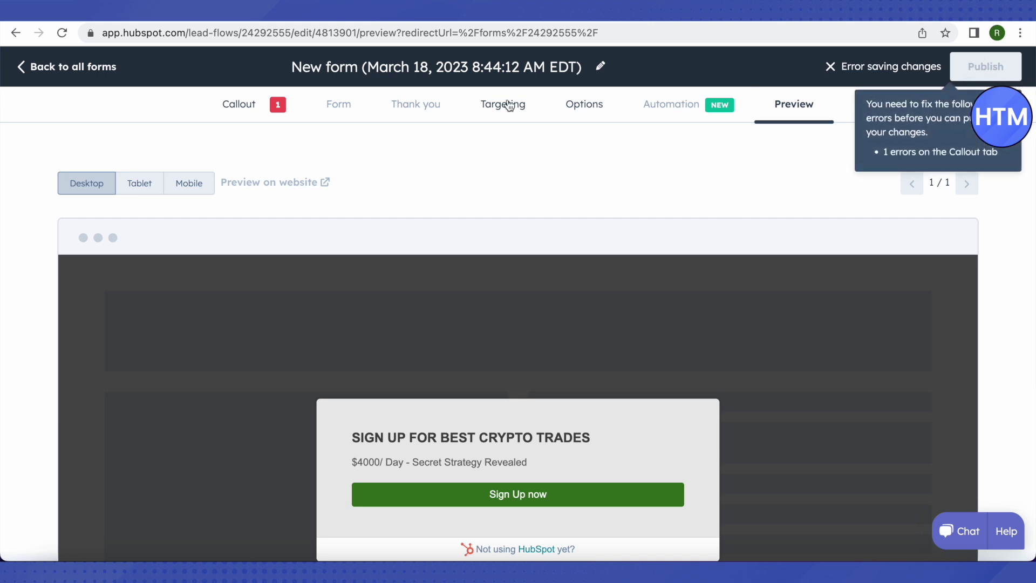
click(252, 109)
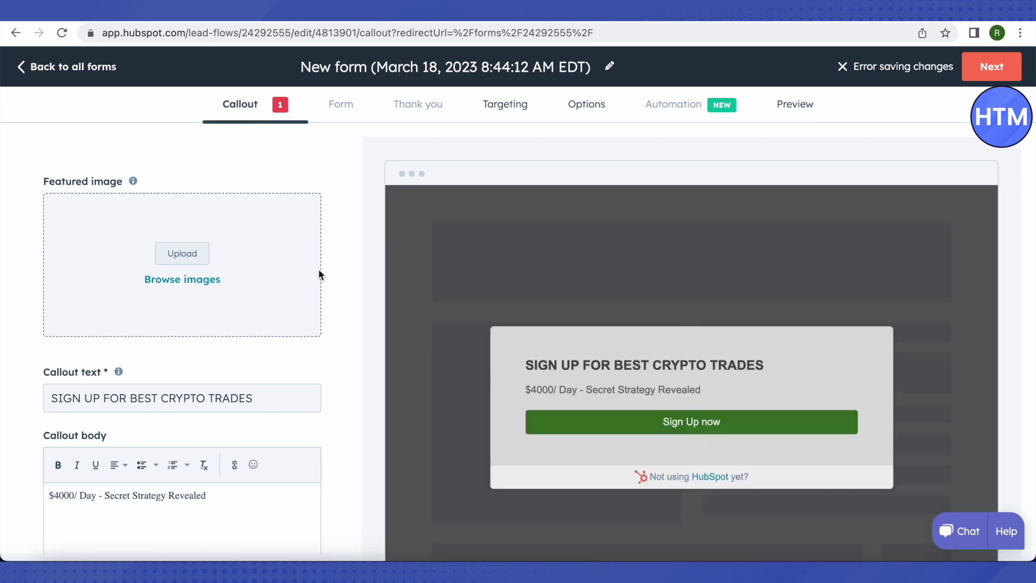
scroll(348, 272, down, 4)
scroll(350, 273, down, 4)
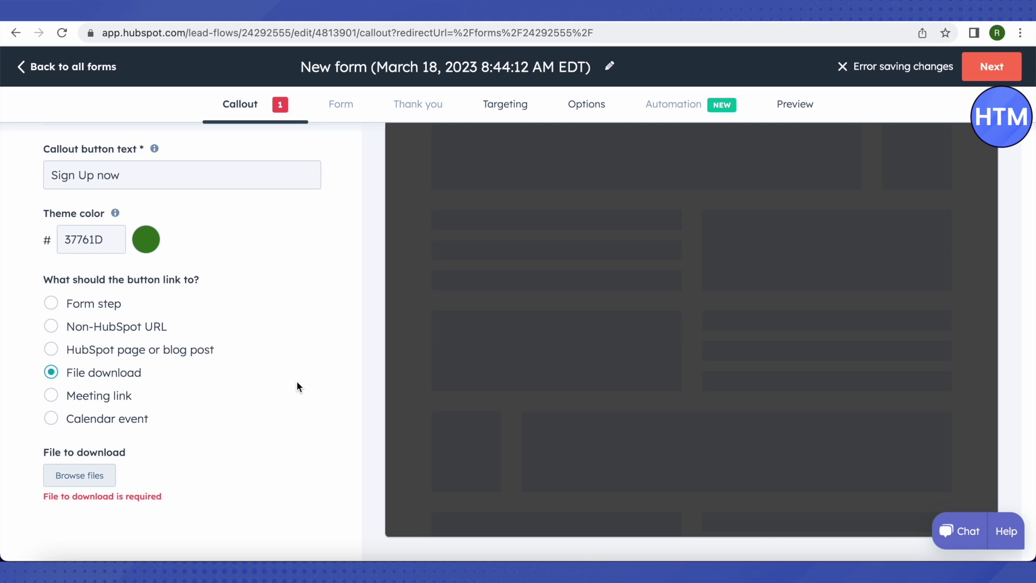
scroll(338, 370, up, 1)
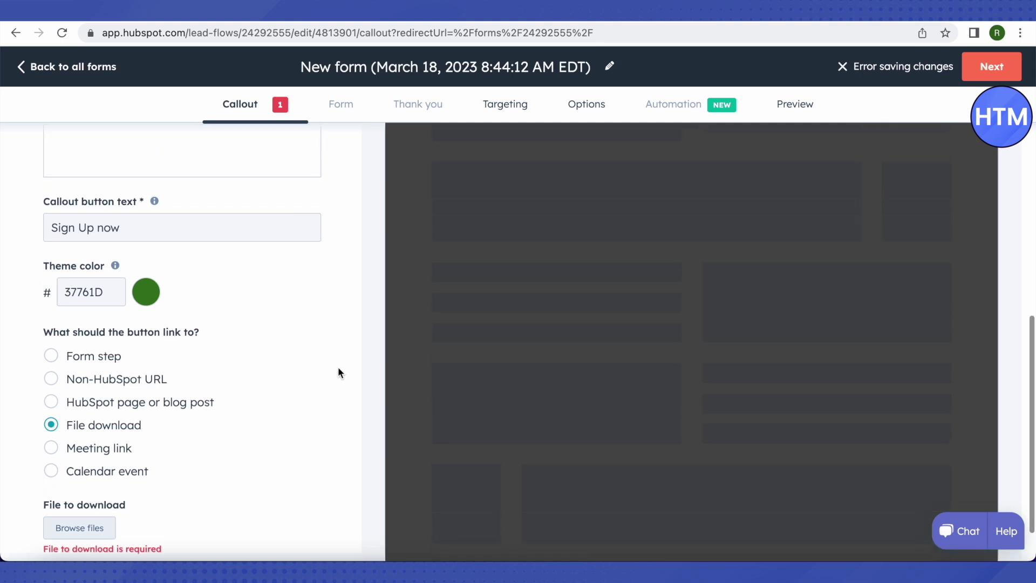
scroll(345, 254, up, 7)
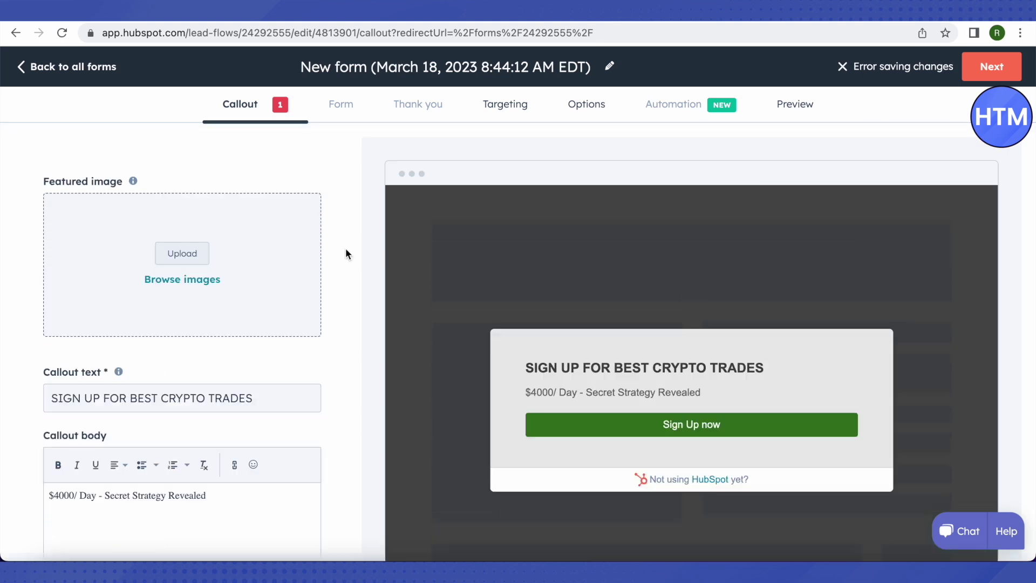